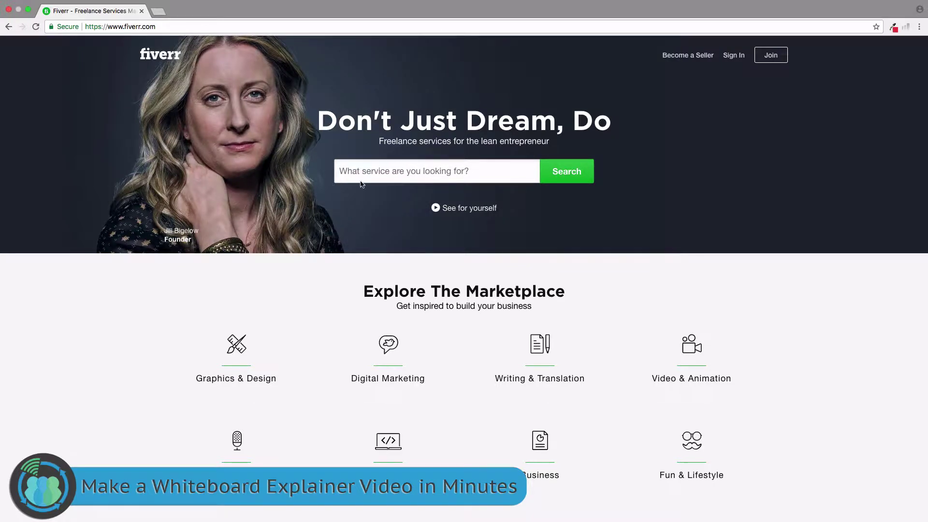
# Search Fiverr for 'whiteboard animation' services using the suggestion offered after typing 'wh'.
pyautogui.click(398, 171)
pyautogui.write('wh')
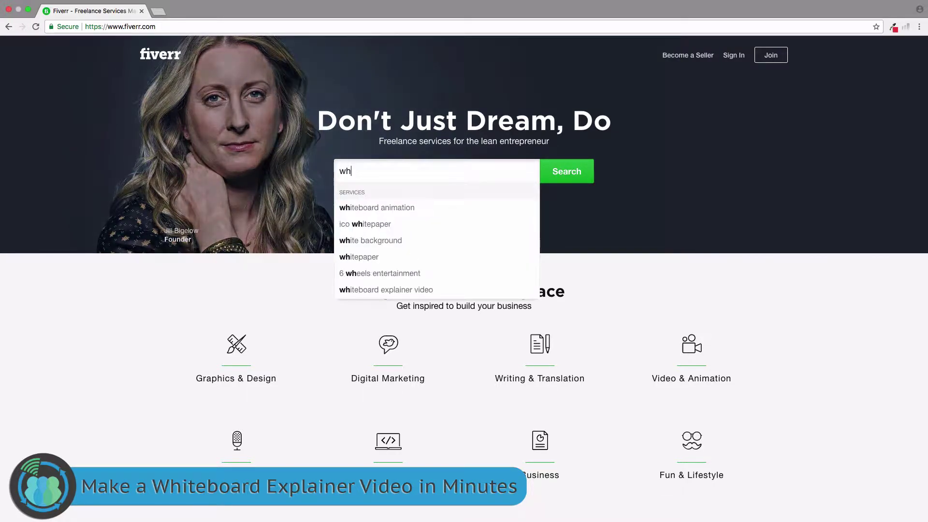
pyautogui.click(389, 207)
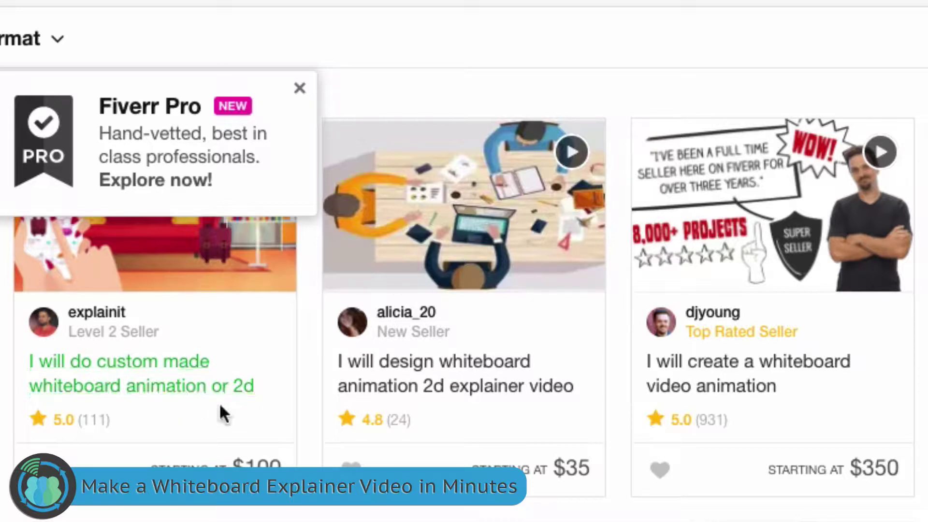
# Open the custom whiteboard animation gig and expand its $100 Basic package details.
pyautogui.click(164, 391)
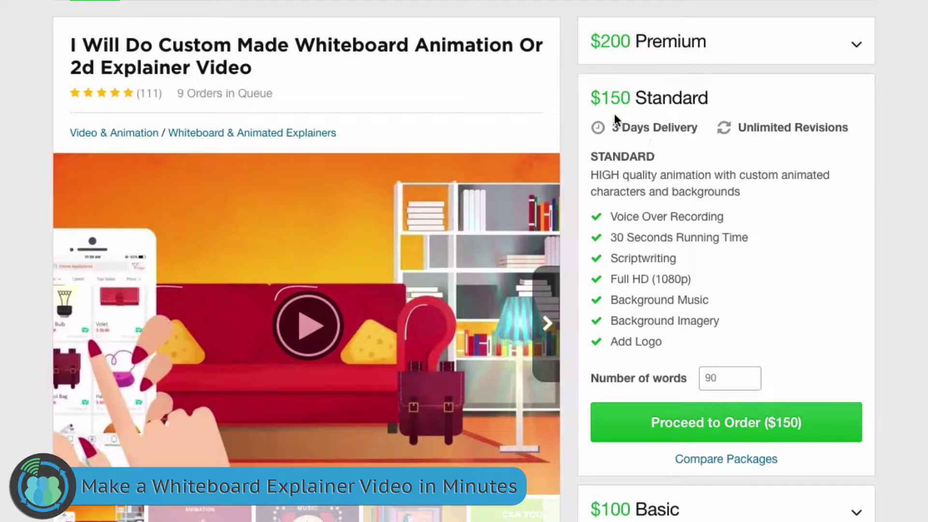
pyautogui.scroll(-3, 856, 368)
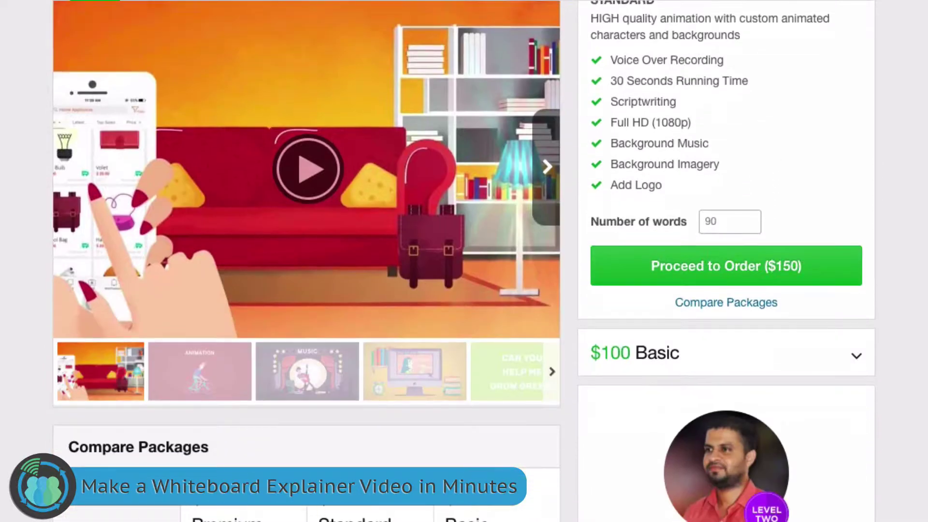
pyautogui.click(853, 362)
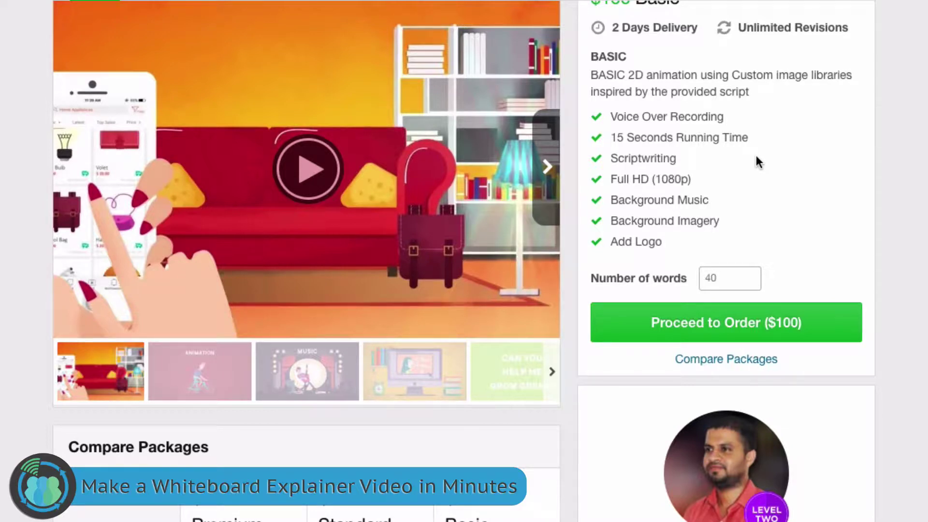
pyautogui.scroll(2, 756, 157)
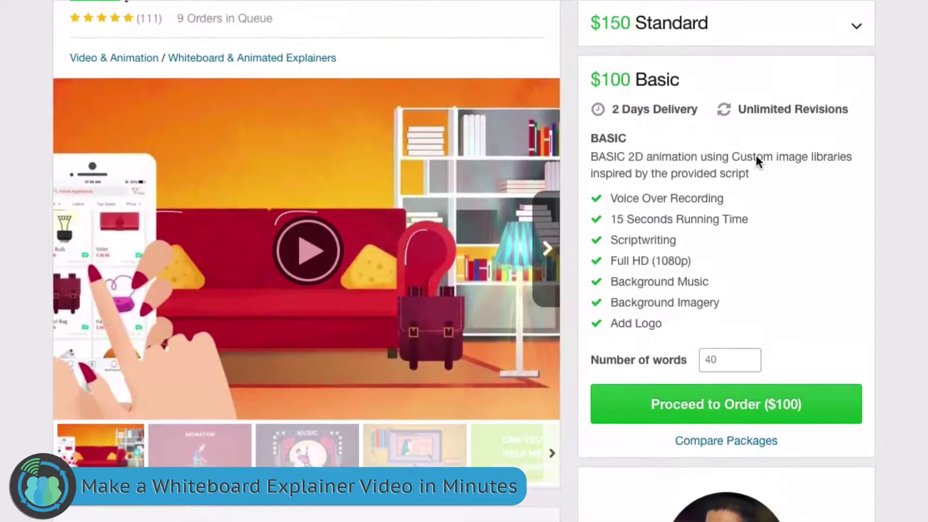
pyautogui.scroll(2, 756, 157)
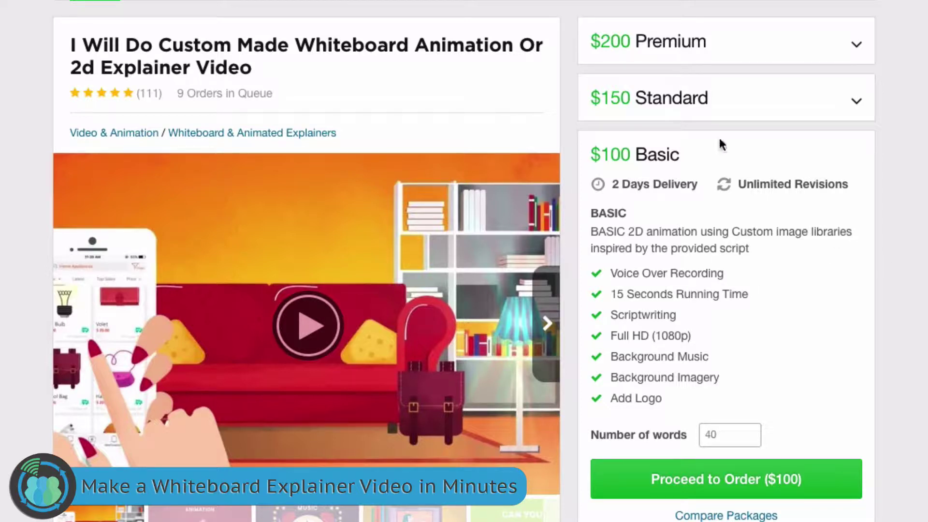
# Expand the $150 Standard package and scroll through the Compare Packages table.
pyautogui.click(730, 99)
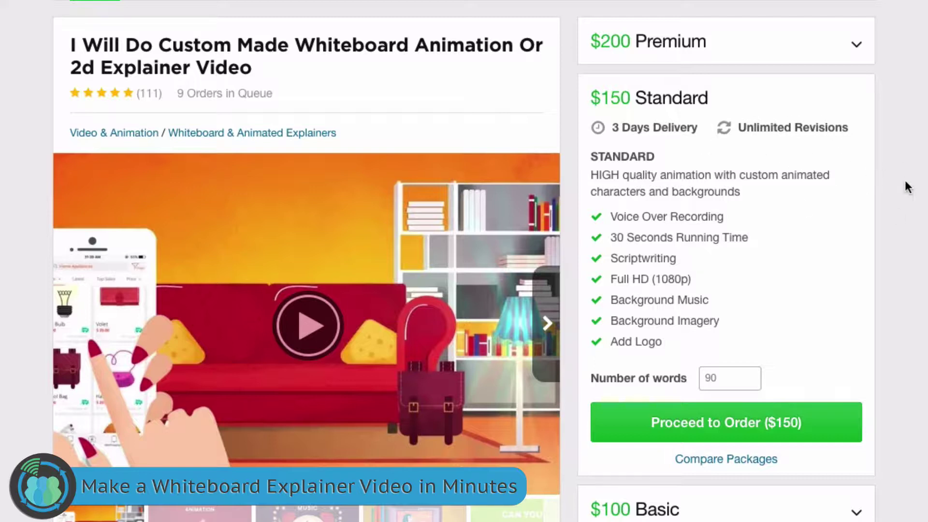
pyautogui.scroll(-1, 464, 261)
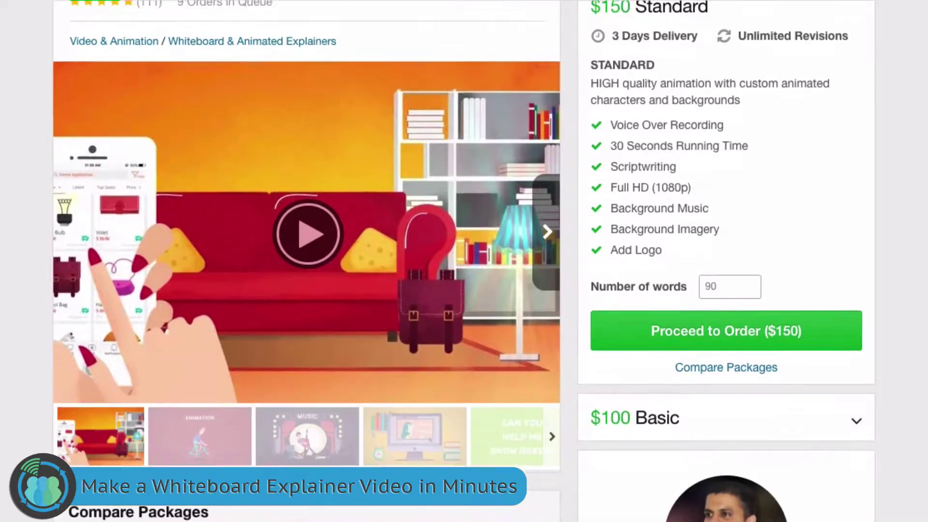
pyautogui.scroll(1, 464, 261)
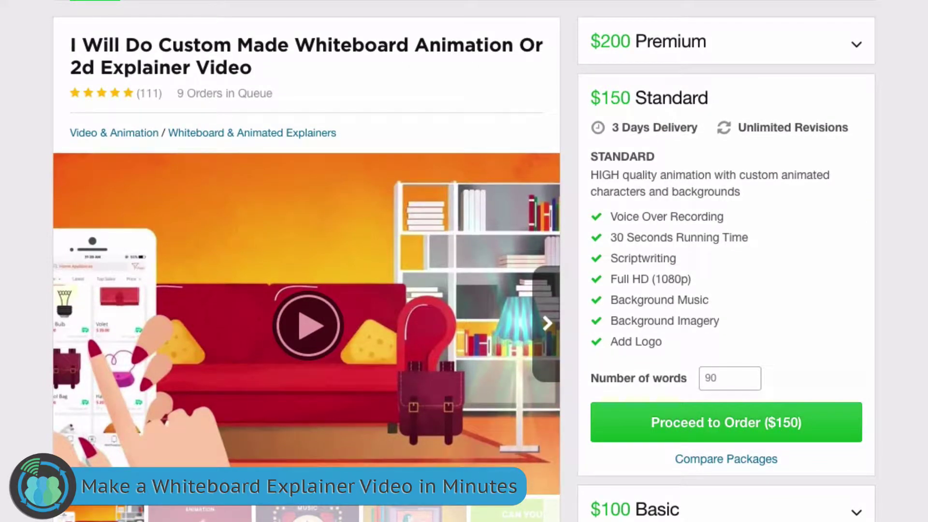
pyautogui.scroll(-1, 464, 261)
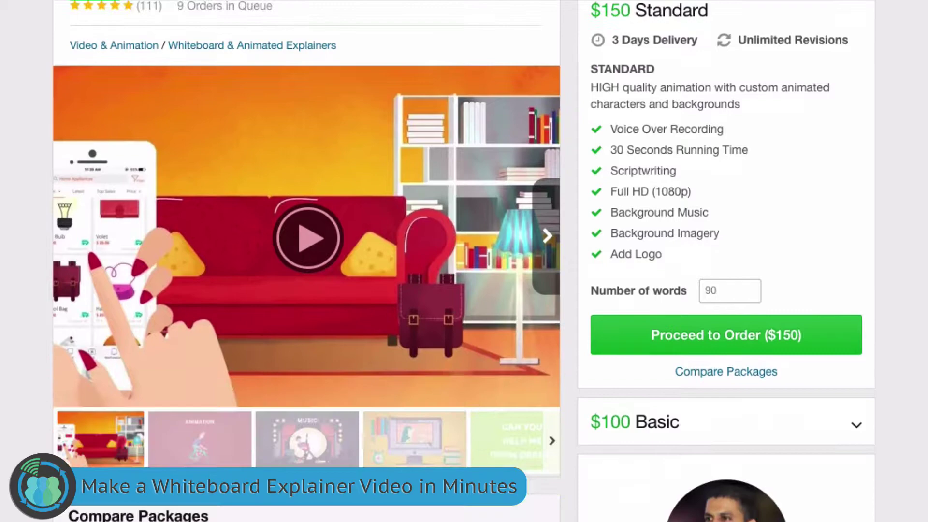
pyautogui.scroll(1, 464, 261)
pyautogui.scroll(-5, 464, 261)
pyautogui.scroll(-1, 463, 261)
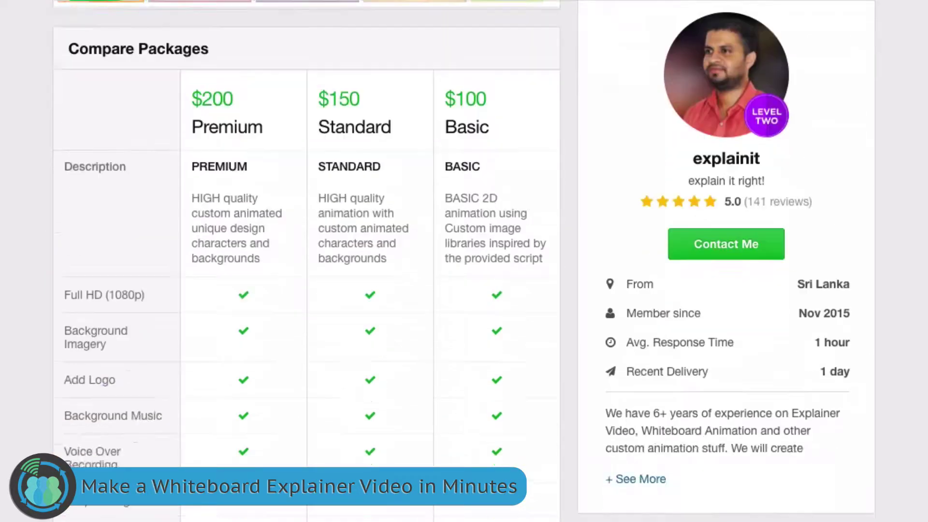
pyautogui.scroll(6, 464, 261)
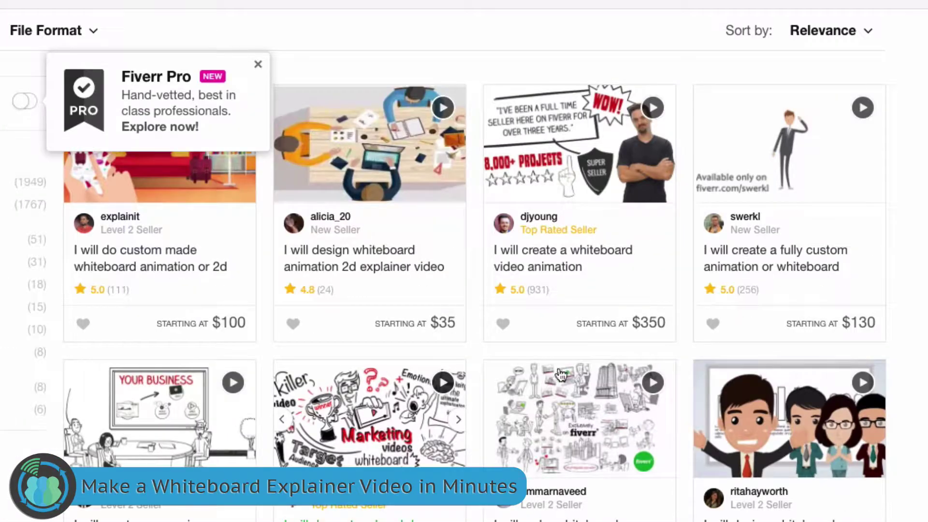
pyautogui.scroll(-6, 666, 391)
pyautogui.scroll(-10, 666, 391)
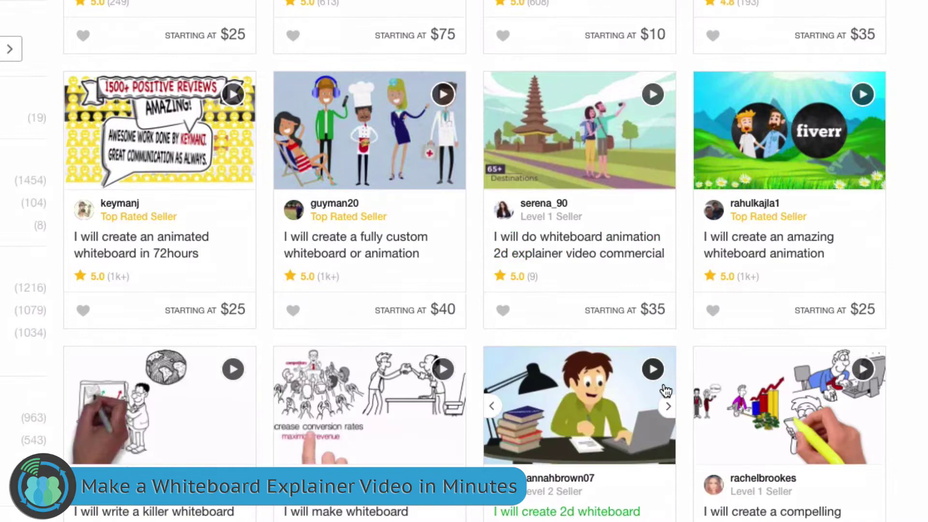
pyautogui.scroll(-4, 666, 391)
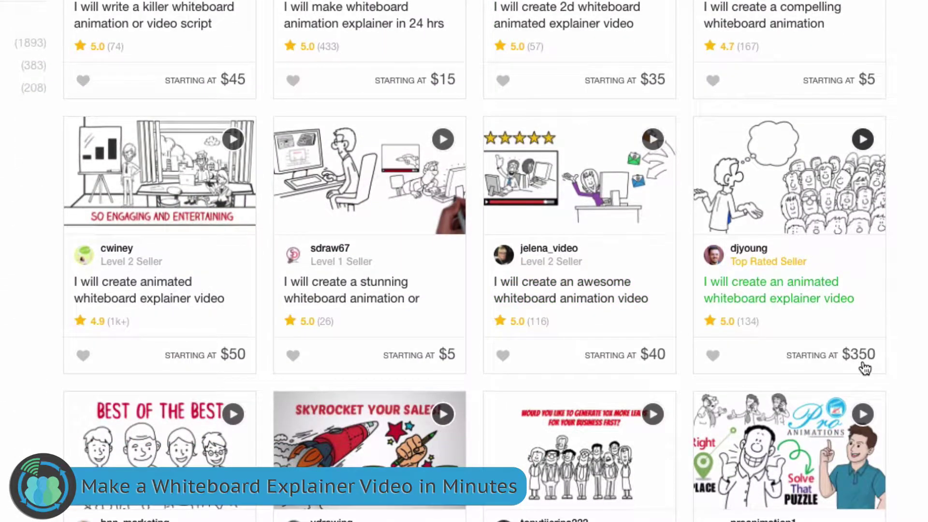
pyautogui.scroll(-4, 863, 369)
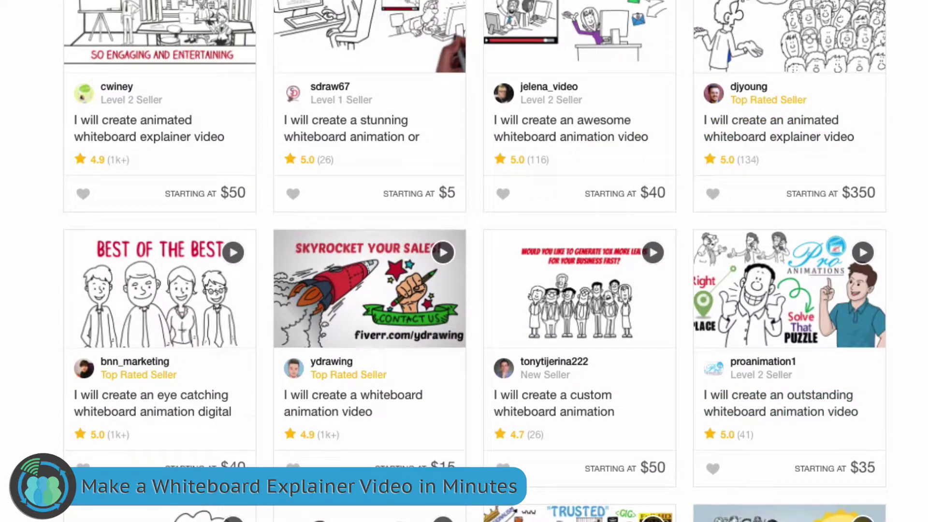
pyautogui.scroll(-4, 863, 369)
pyautogui.scroll(10, 474, 261)
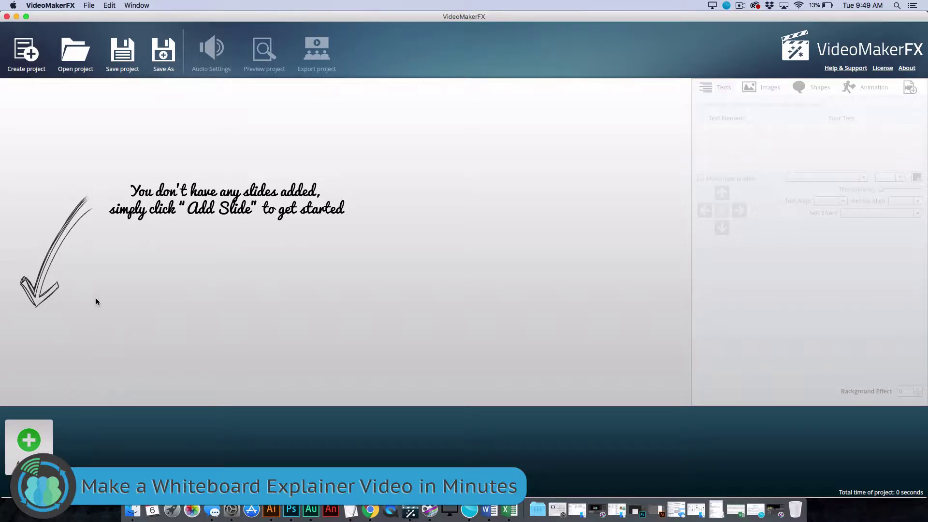
# Start a new empty VideoMakerFX project named 'Web Design'.
pyautogui.click(28, 50)
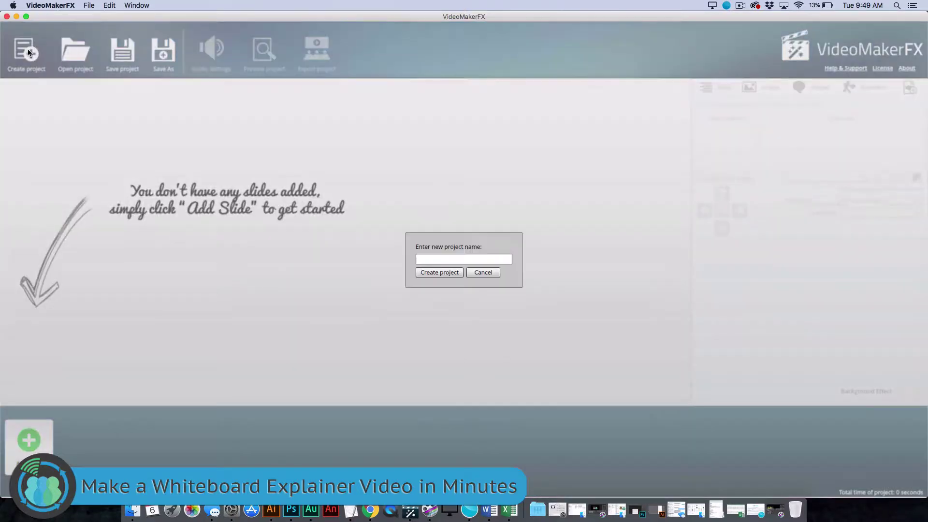
pyautogui.click(451, 259)
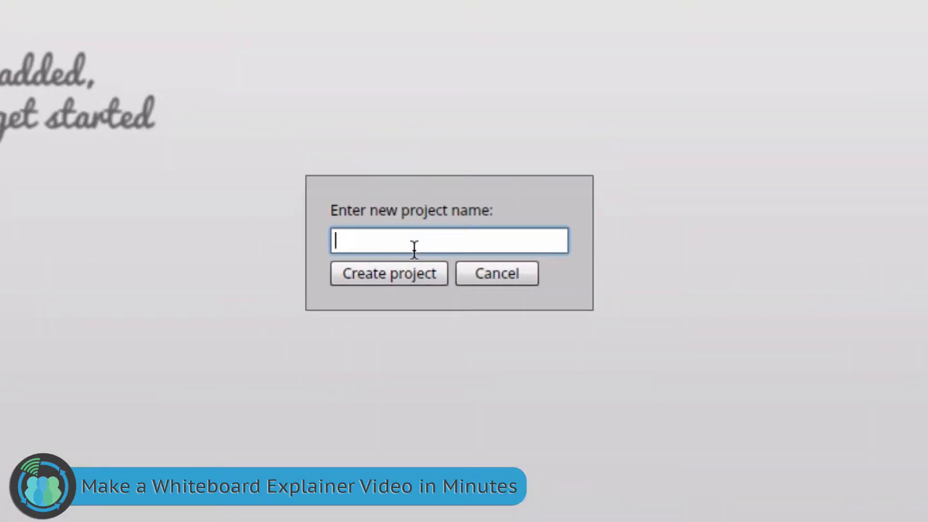
pyautogui.write('Web Design')
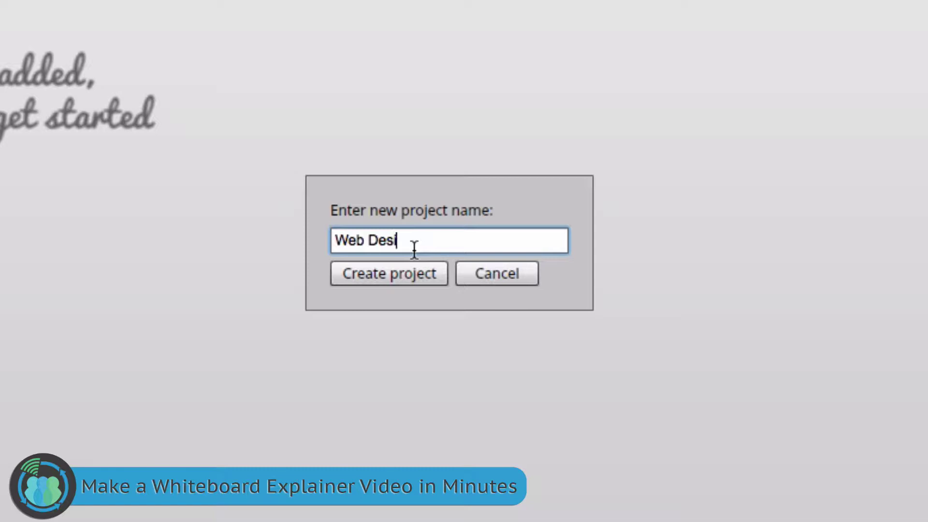
pyautogui.click(408, 274)
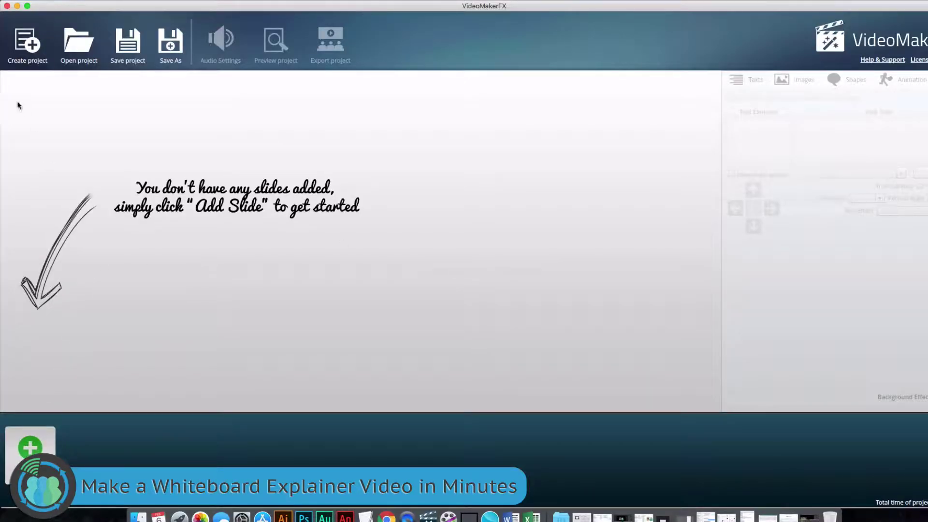
# Browse the slide themes and preview slides 1–6 of Whiteboard Set II.
pyautogui.click(30, 449)
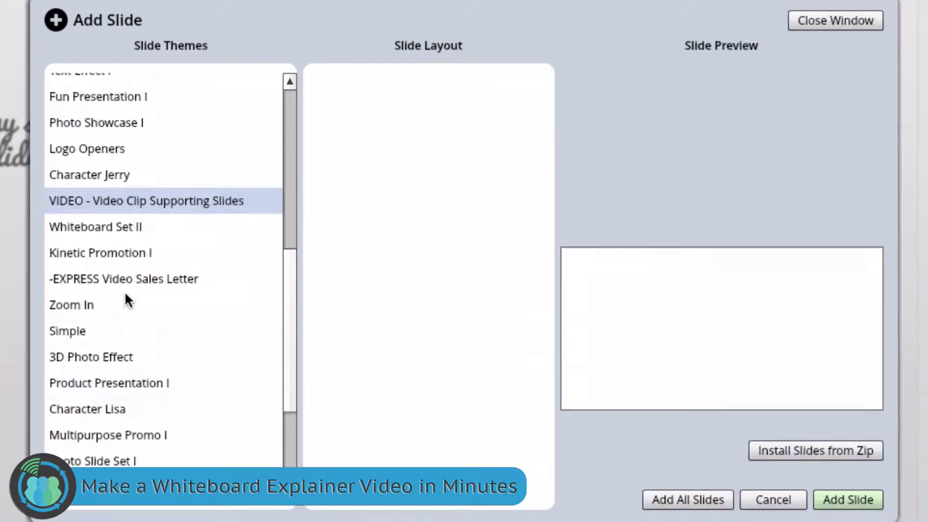
pyautogui.scroll(-3, 125, 295)
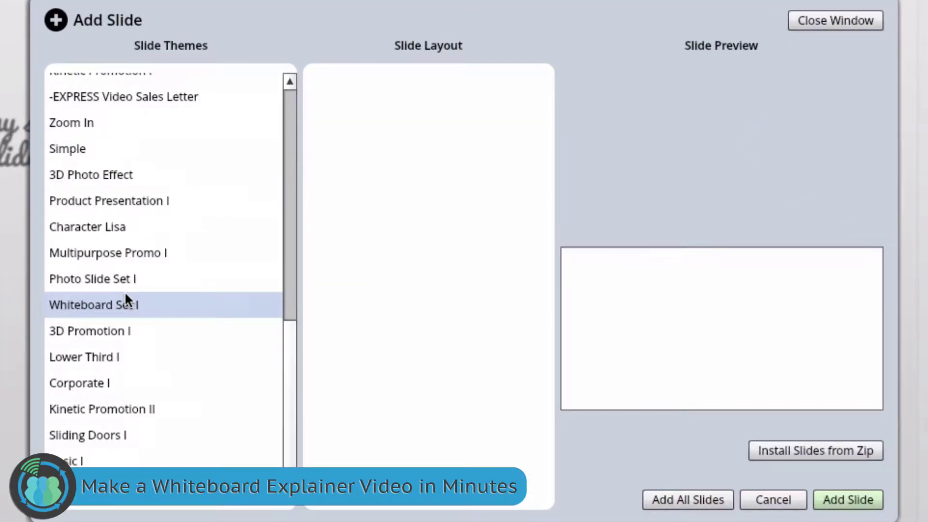
pyautogui.scroll(1, 124, 296)
pyautogui.scroll(-1, 124, 296)
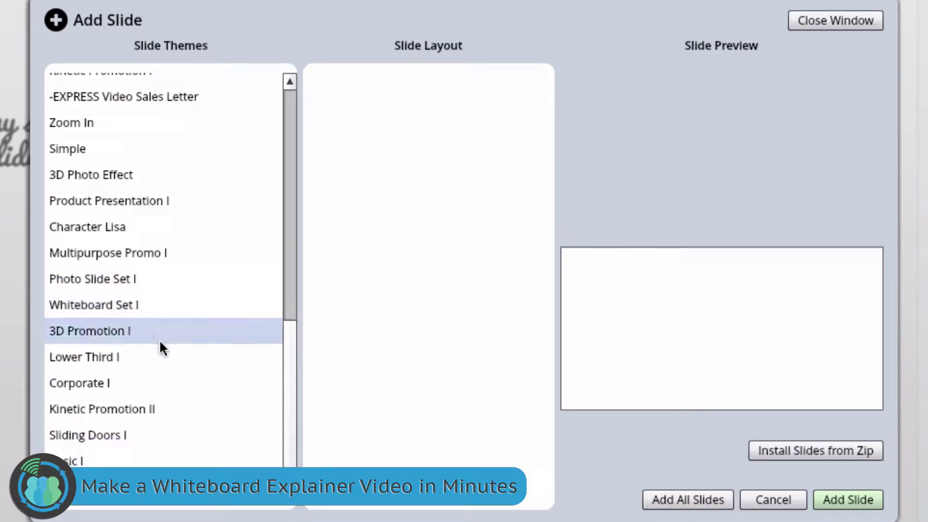
pyautogui.click(164, 306)
pyautogui.scroll(1, 164, 306)
pyautogui.scroll(1, 164, 305)
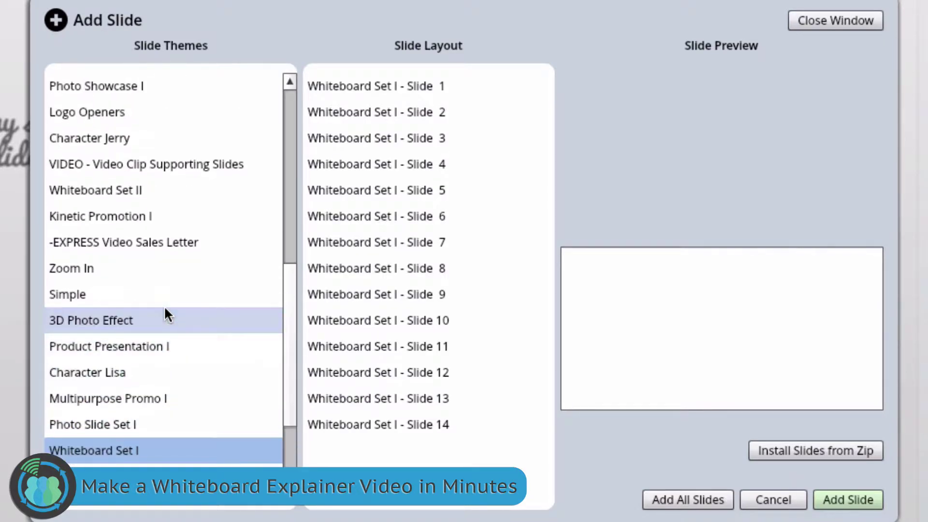
pyautogui.scroll(1, 158, 201)
pyautogui.click(148, 241)
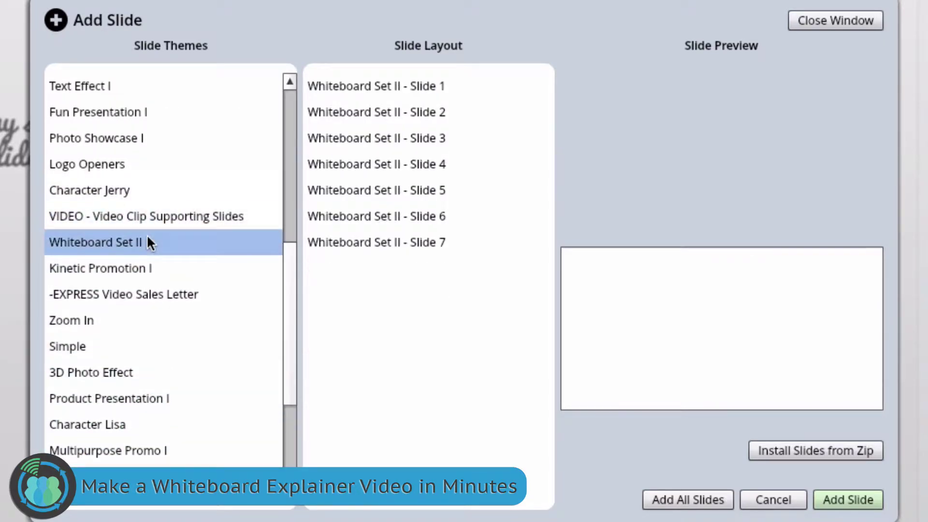
pyautogui.click(370, 83)
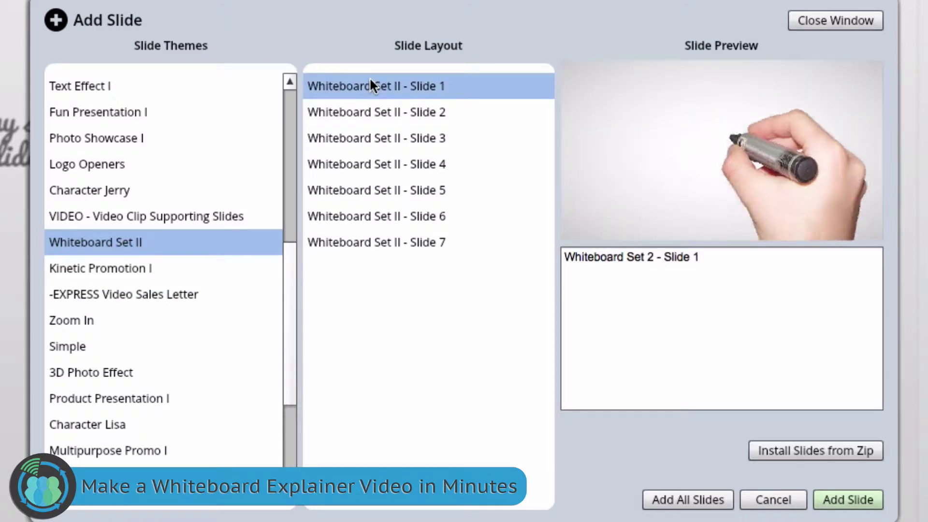
pyautogui.press('Down')
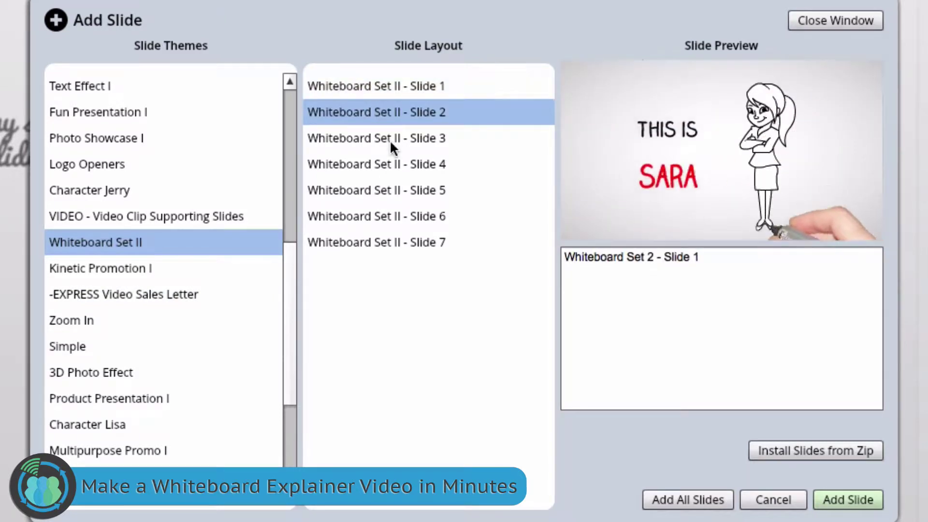
pyautogui.click(392, 151)
pyautogui.click(407, 189)
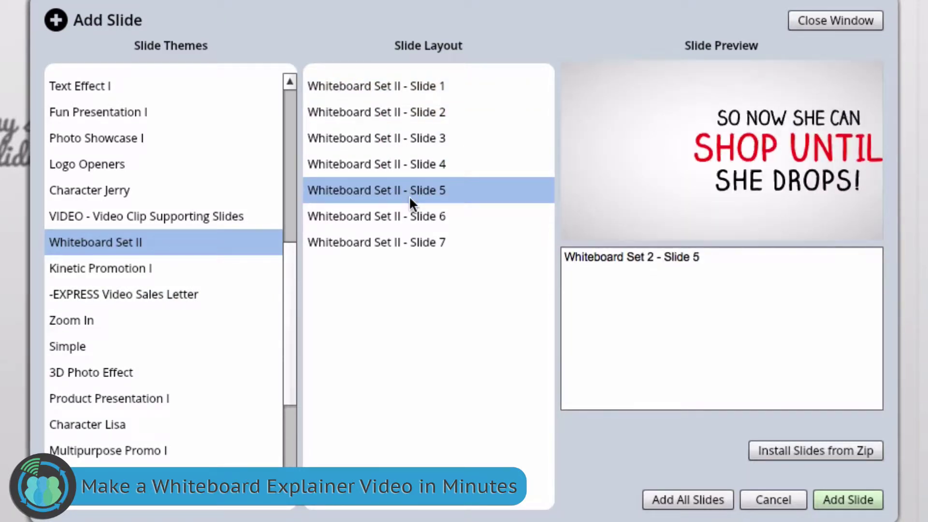
pyautogui.click(421, 220)
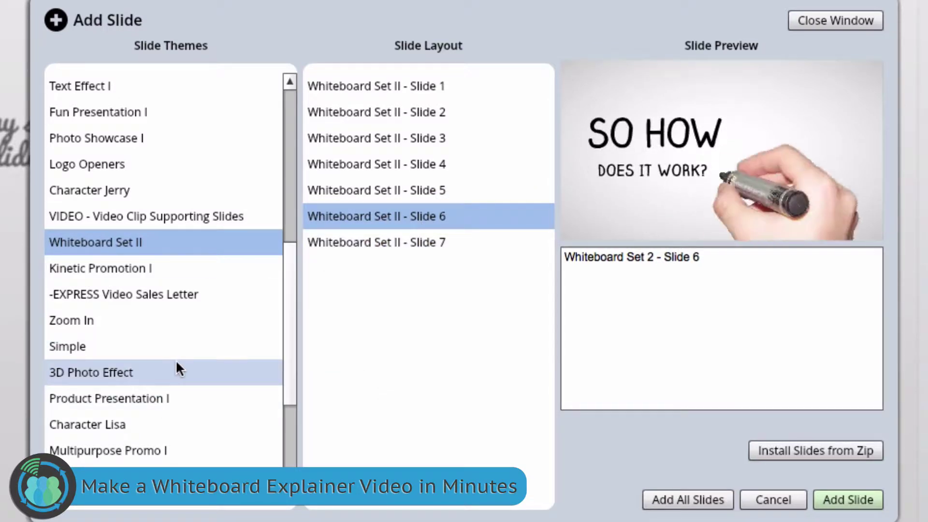
pyautogui.scroll(-3, 176, 367)
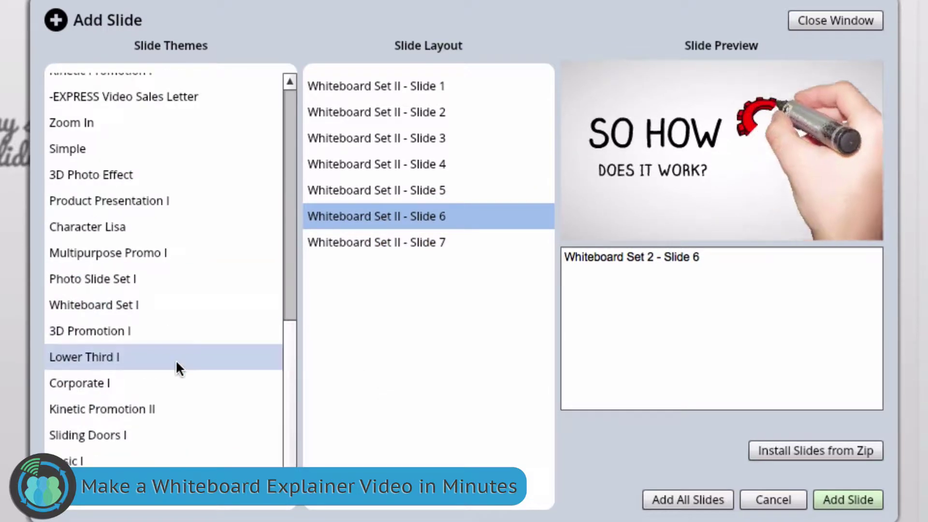
# Add Whiteboard Set I slides 1 through 14 to the project.
pyautogui.click(159, 305)
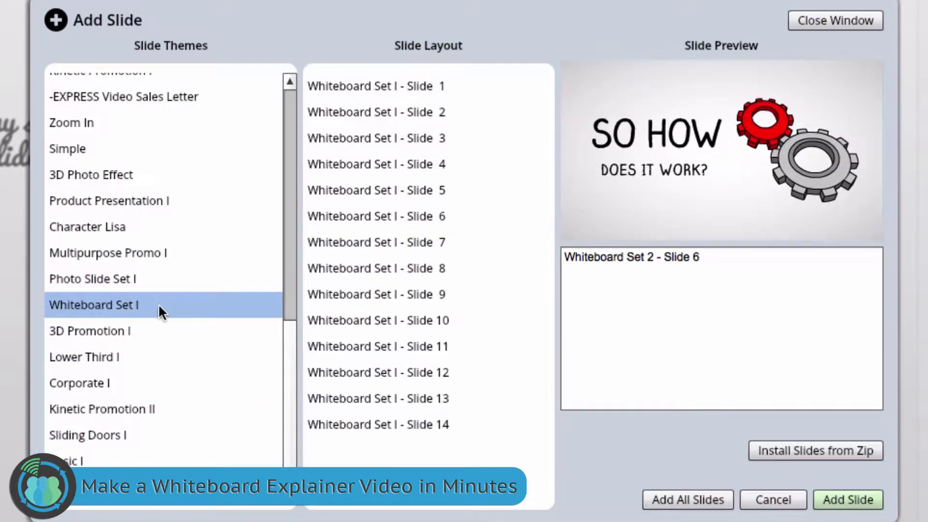
pyautogui.click(421, 85)
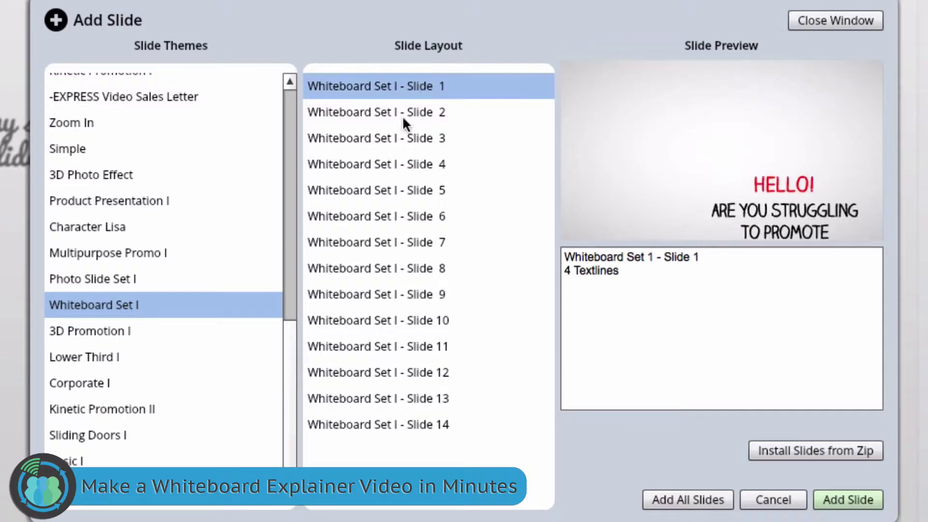
pyautogui.click(400, 421)
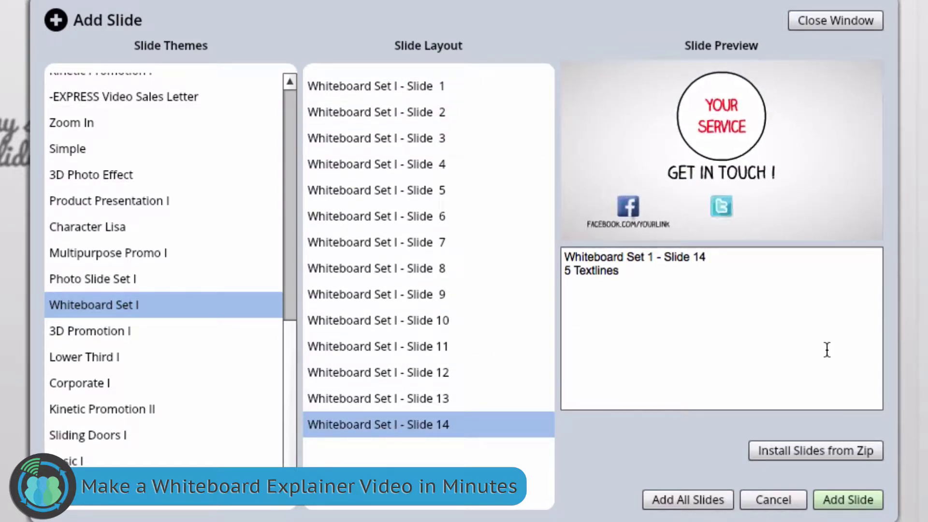
pyautogui.click(688, 499)
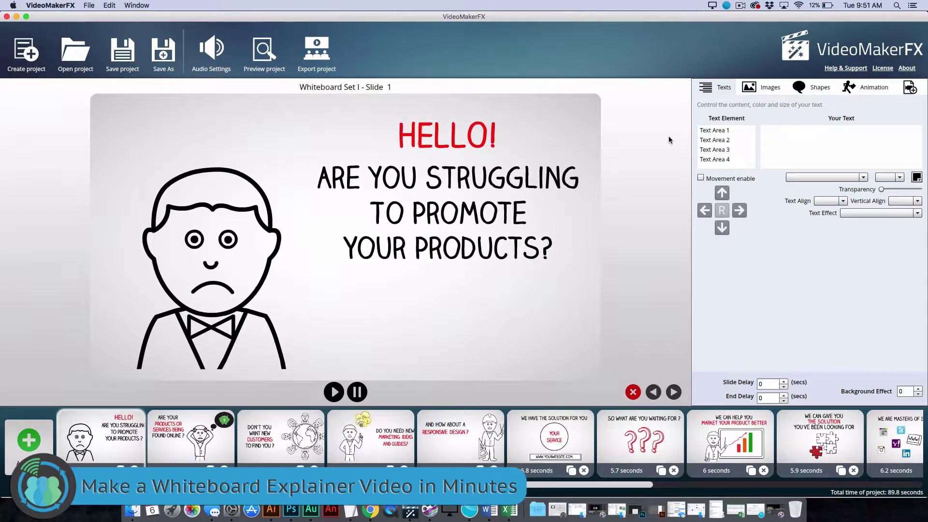
# Replace slide 1's text lines with 'Have you', 'to find a reliable' and 'Web Designer?'.
pyautogui.click(717, 131)
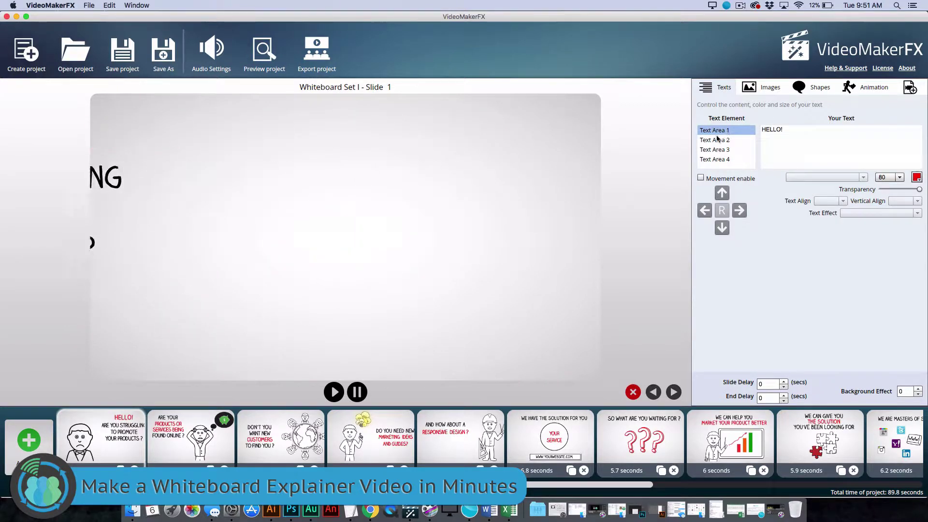
pyautogui.click(727, 141)
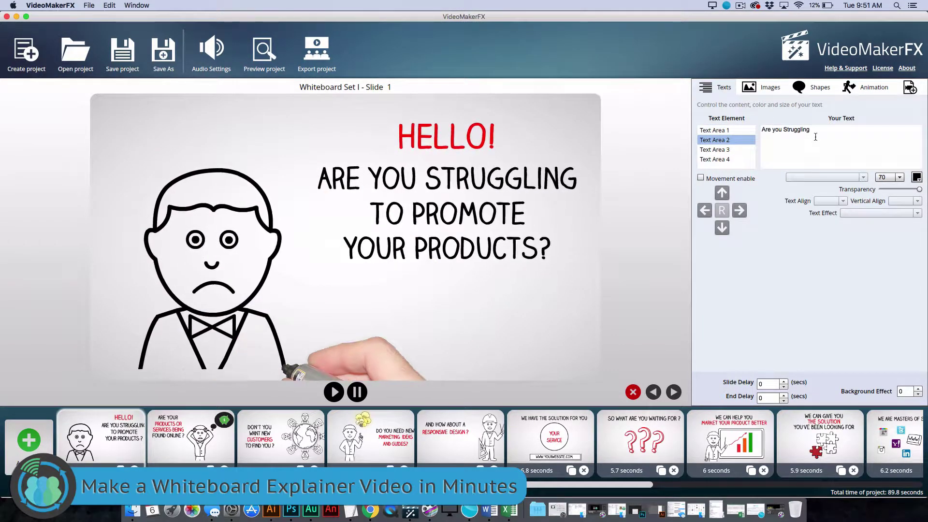
pyautogui.moveTo(820, 133); pyautogui.dragTo(760, 129)
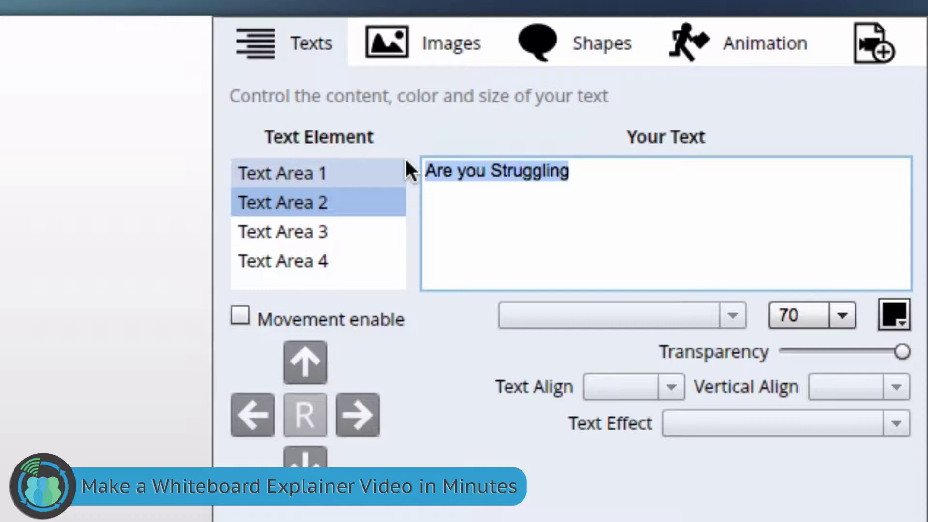
pyautogui.write('Have you')
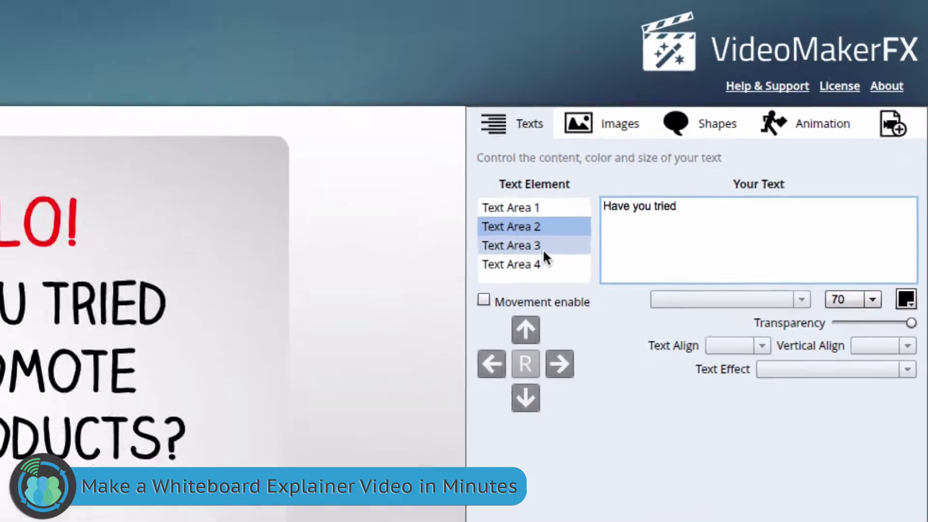
pyautogui.click(334, 235)
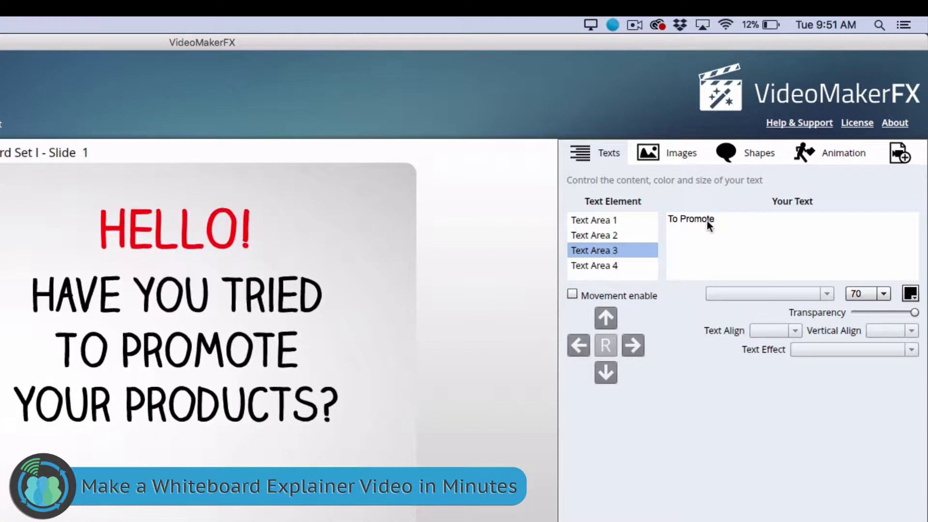
pyautogui.moveTo(719, 219); pyautogui.dragTo(606, 221)
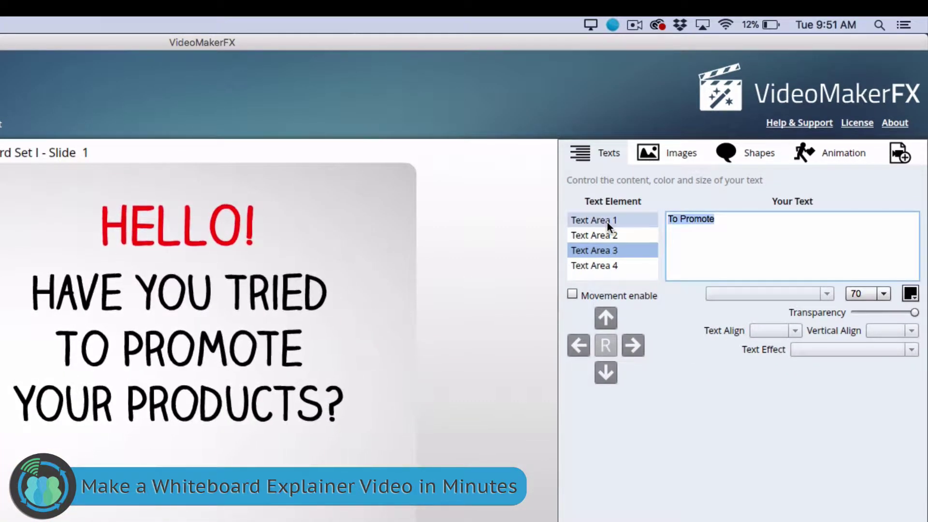
pyautogui.write('to find')
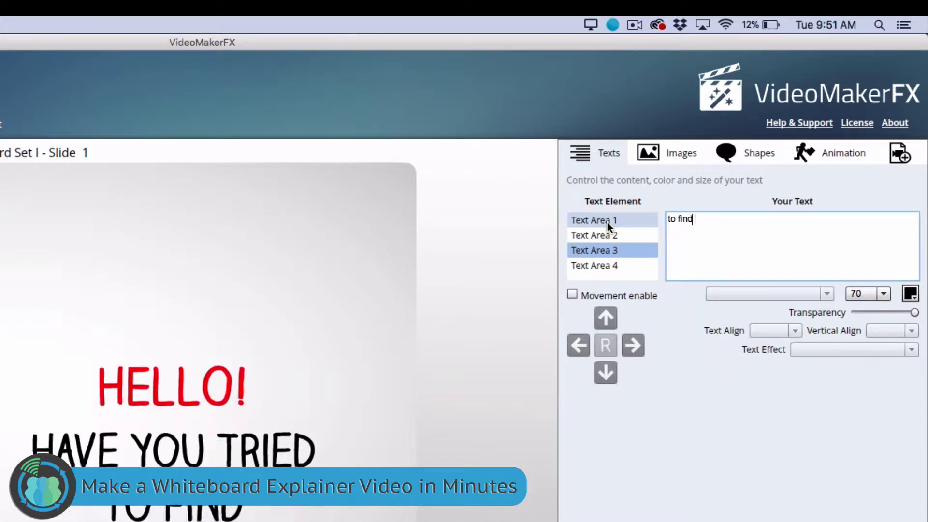
pyautogui.write(' a reliable')
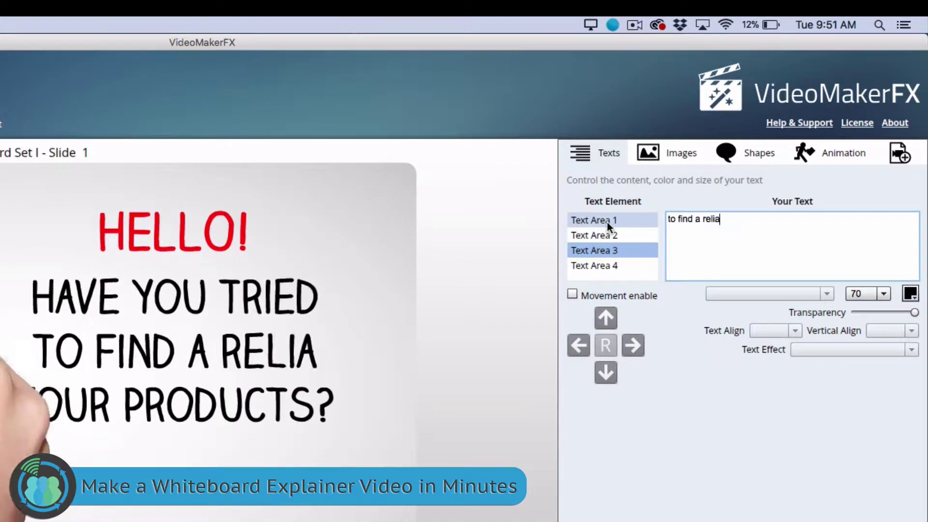
pyautogui.click(611, 266)
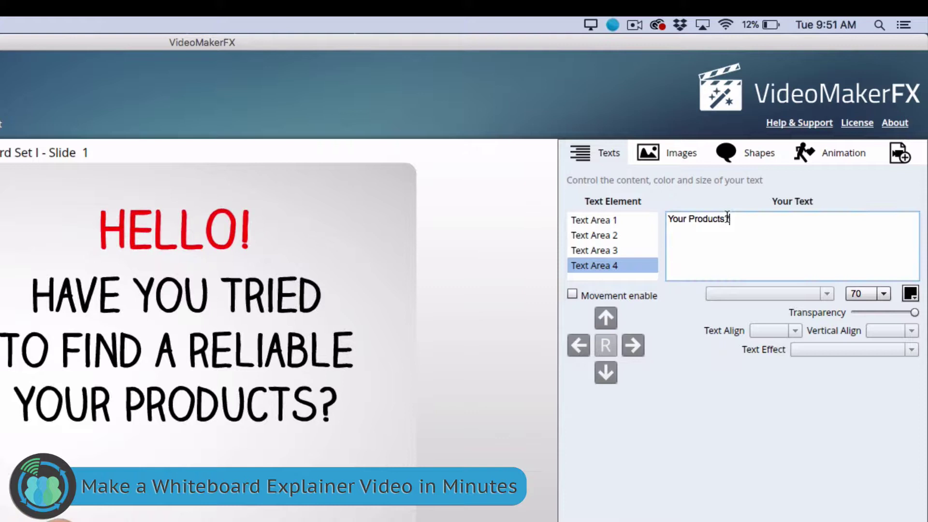
pyautogui.moveTo(726, 215); pyautogui.dragTo(638, 218)
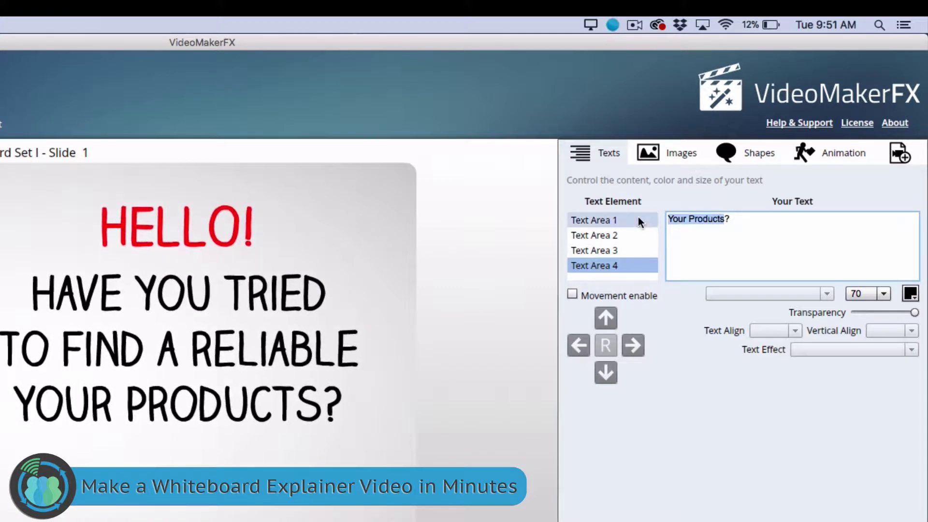
pyautogui.write('Web Designer?')
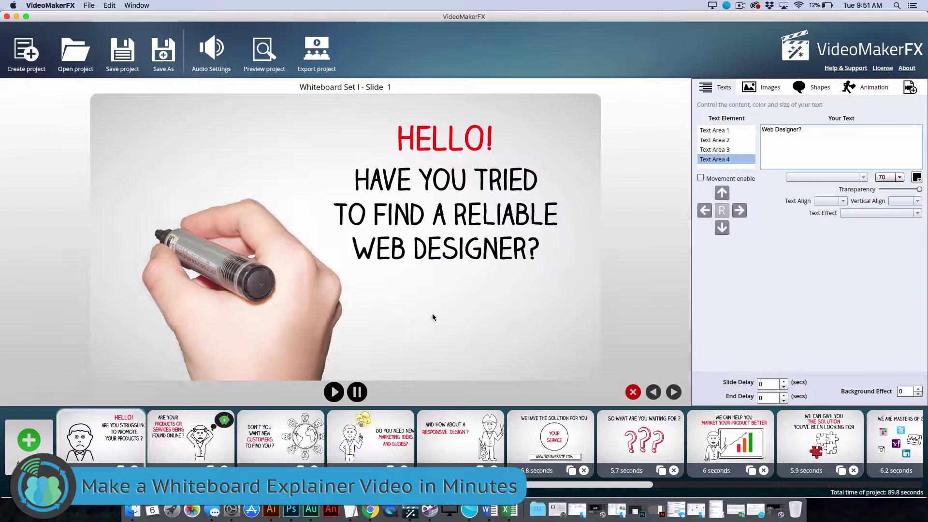
# Rewrite slide 2's lines as 'But you can only find', 'overpriced & inexperienced', 'designers?'.
pyautogui.click(181, 435)
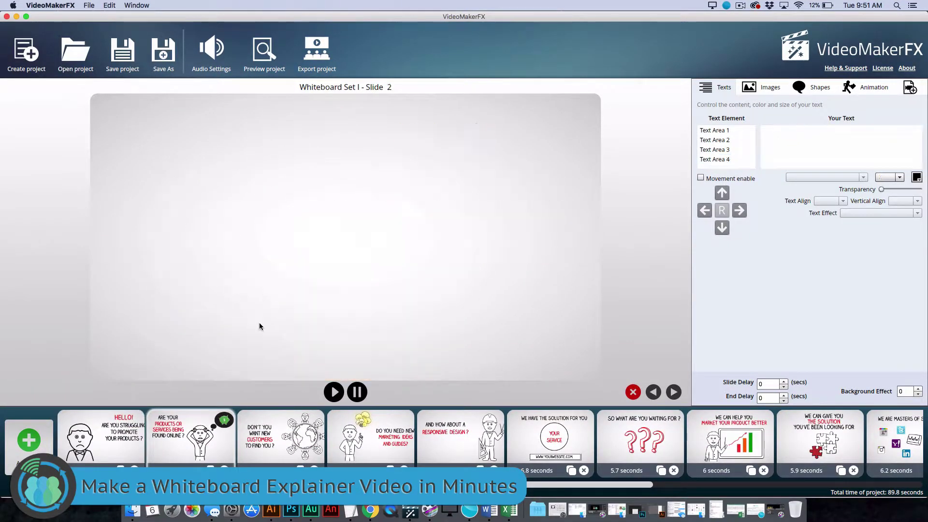
pyautogui.click(719, 130)
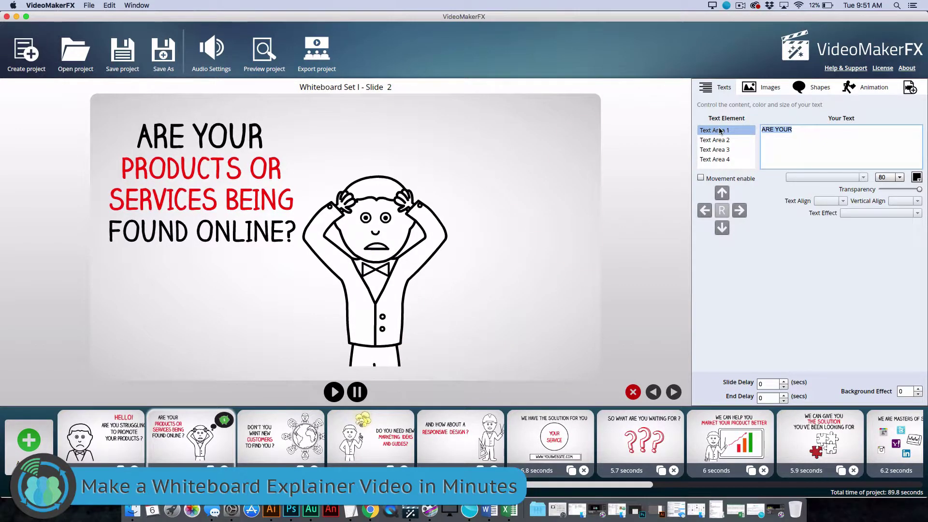
pyautogui.write('but ')
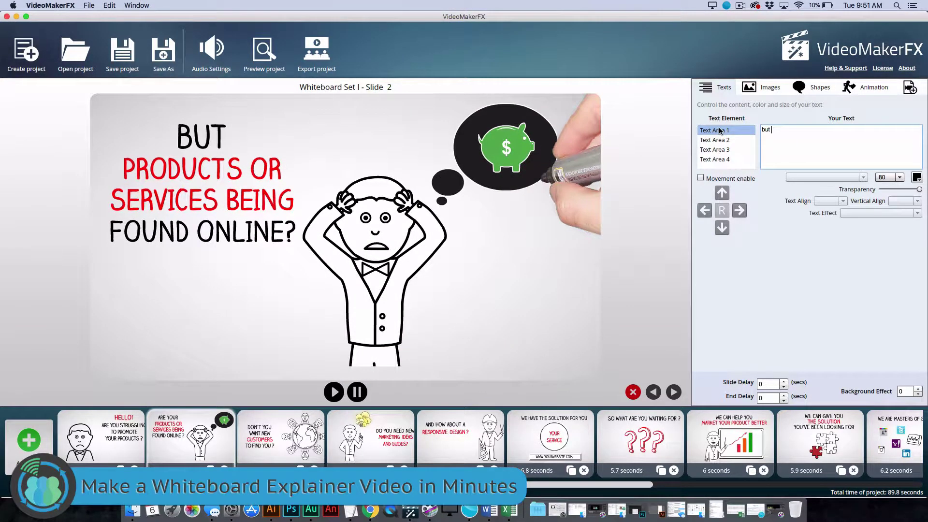
pyautogui.write('y')
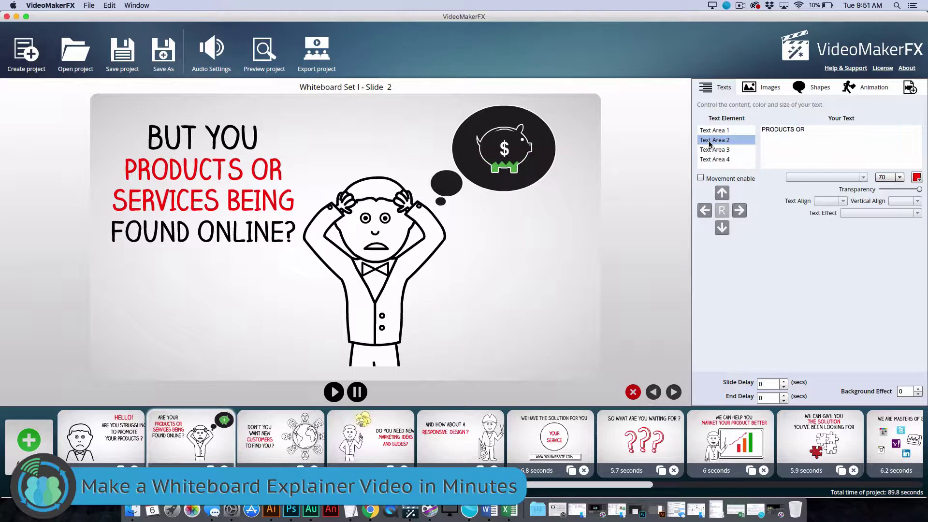
pyautogui.write('c')
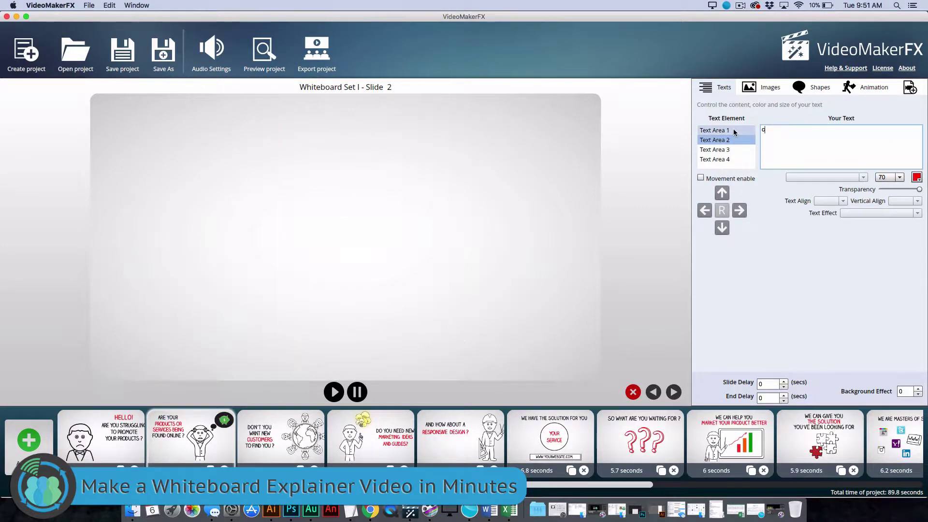
pyautogui.write('an only find')
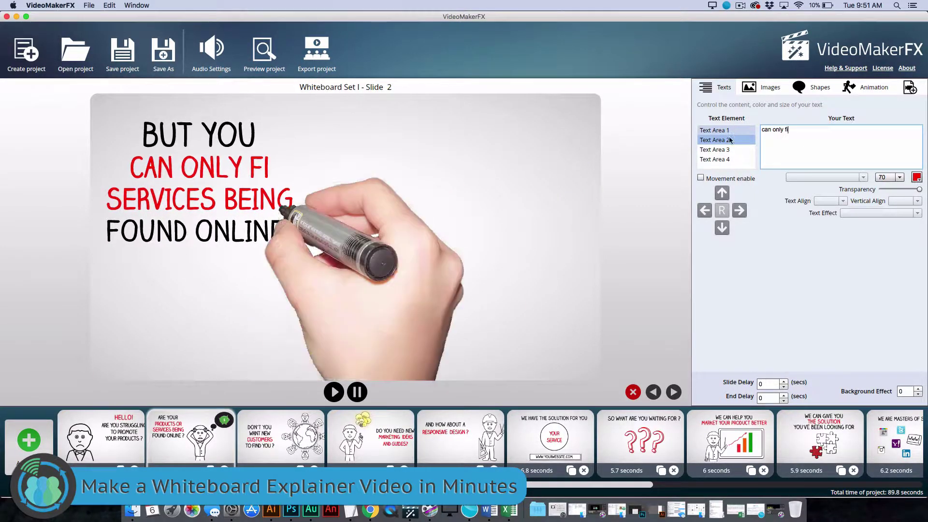
pyautogui.click(715, 149)
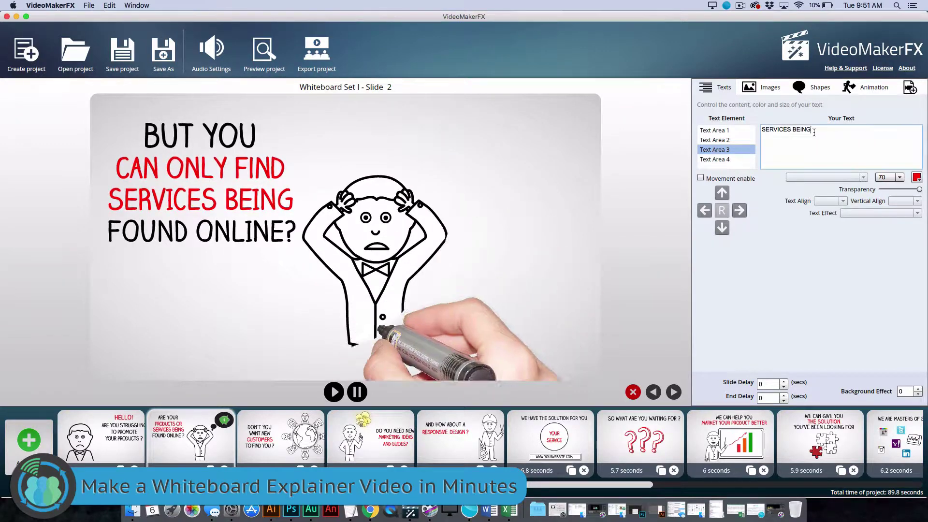
pyautogui.moveTo(817, 131); pyautogui.dragTo(747, 131)
pyautogui.write('o')
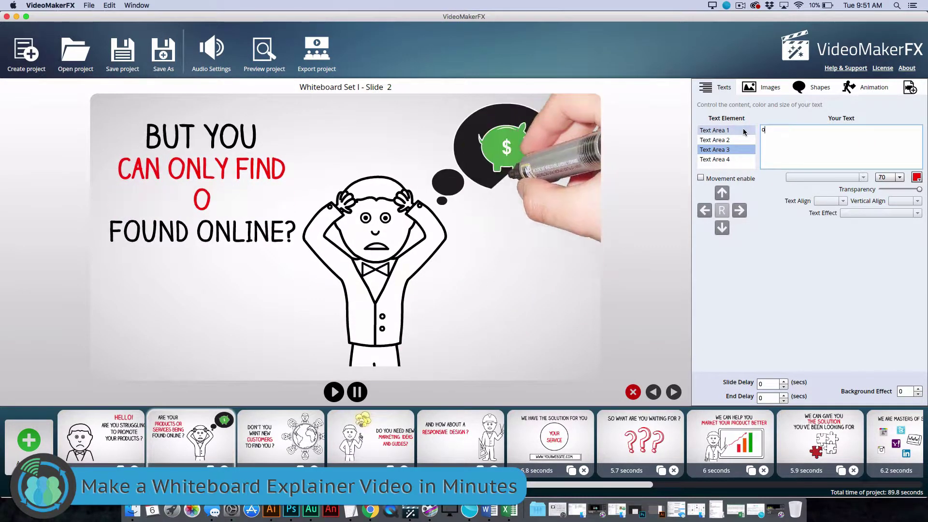
pyautogui.write('verpriced')
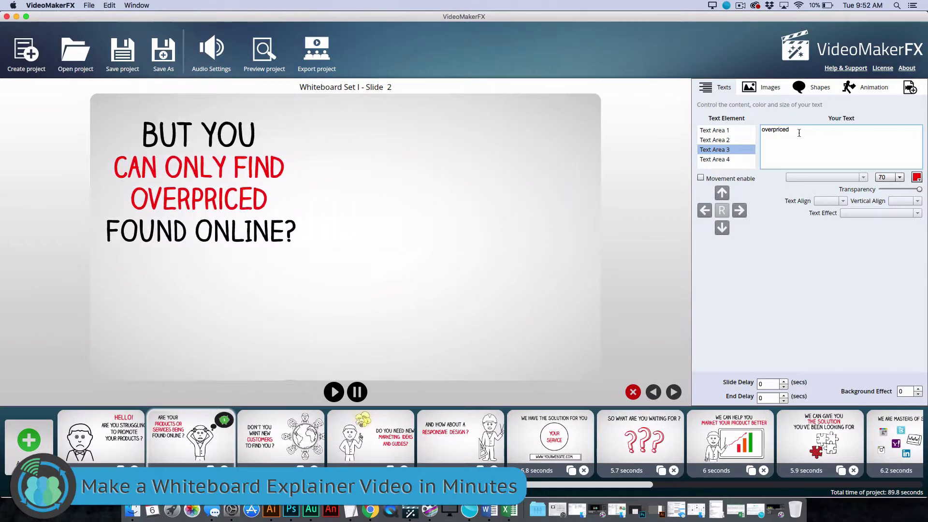
pyautogui.write(' & inexp')
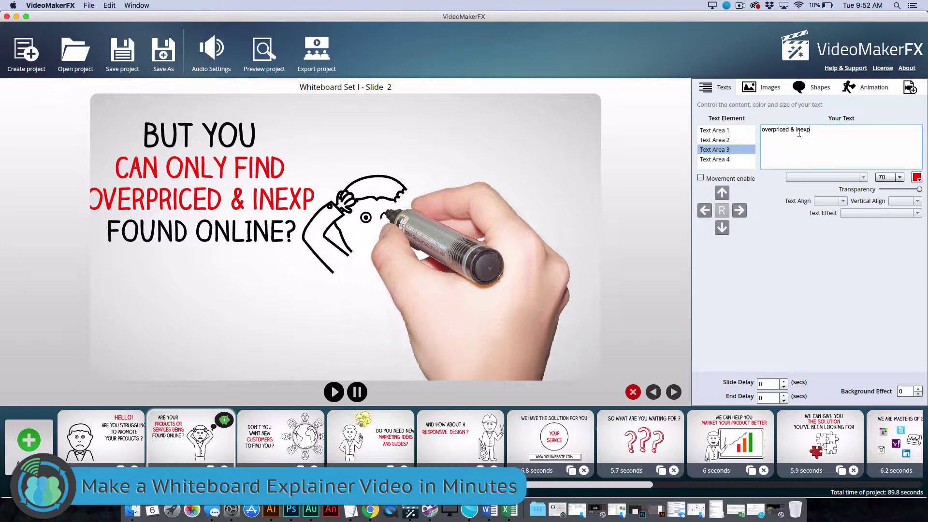
pyautogui.write('erienced')
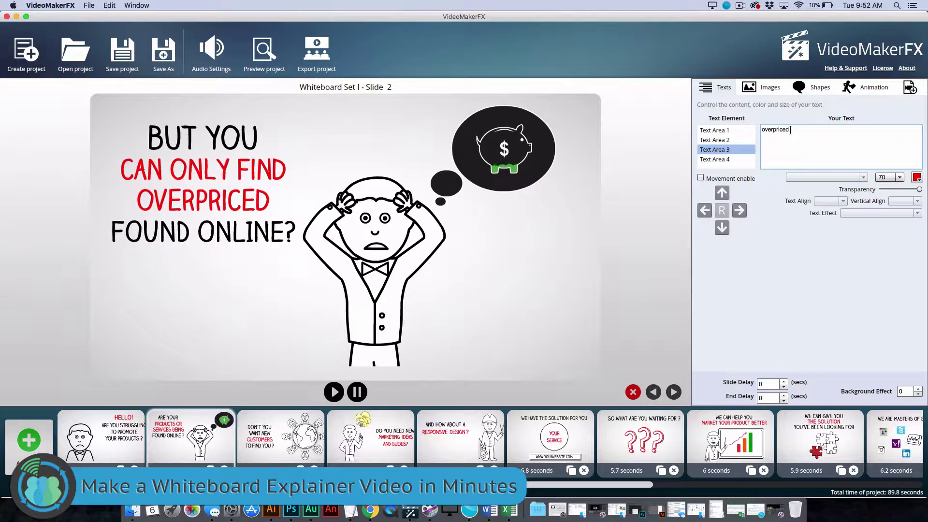
pyautogui.click(720, 158)
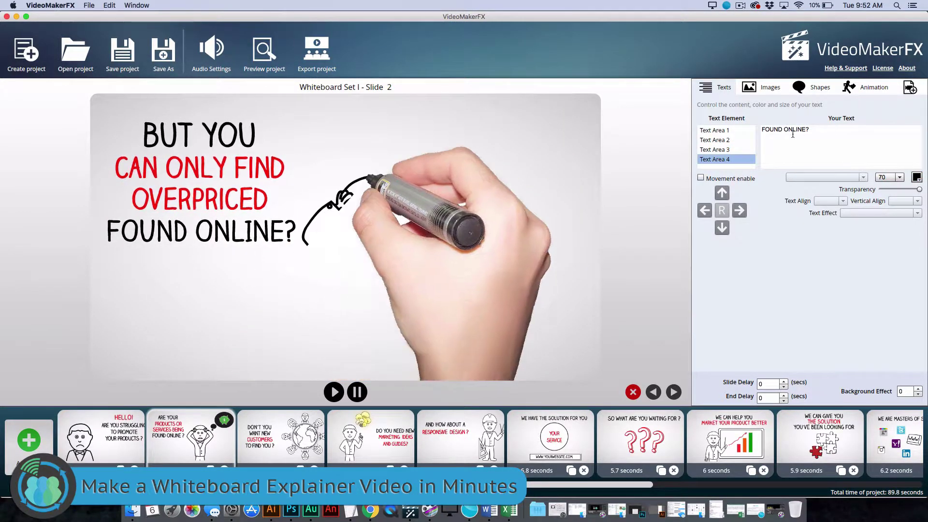
pyautogui.moveTo(807, 130); pyautogui.dragTo(762, 129)
pyautogui.write('desi')
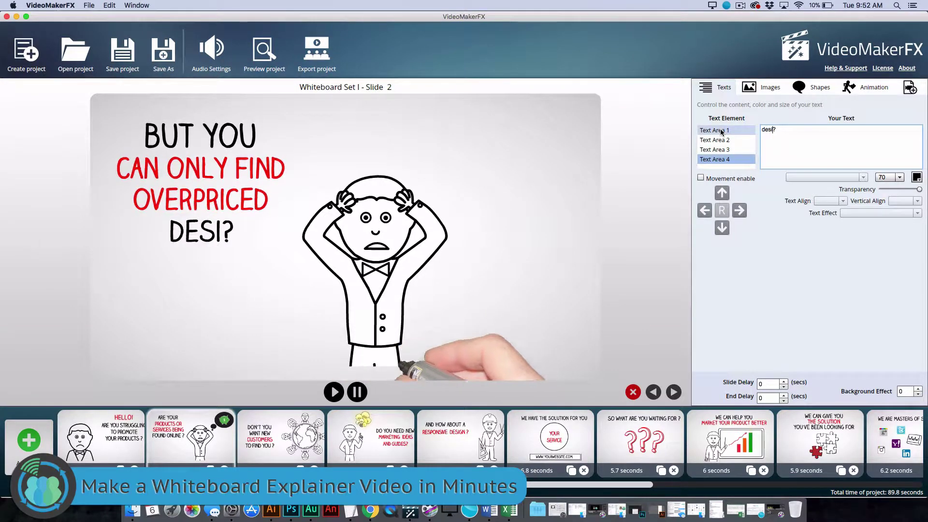
pyautogui.write('gners')
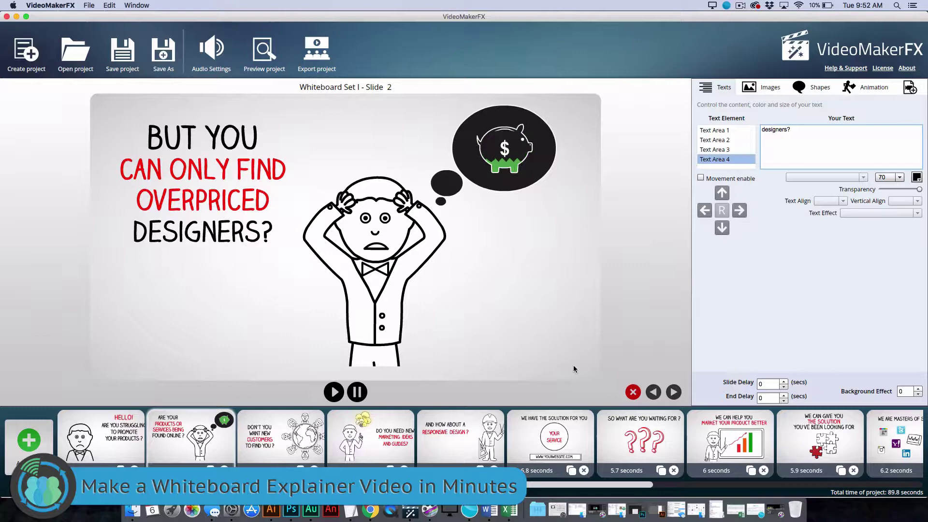
pyautogui.click(243, 440)
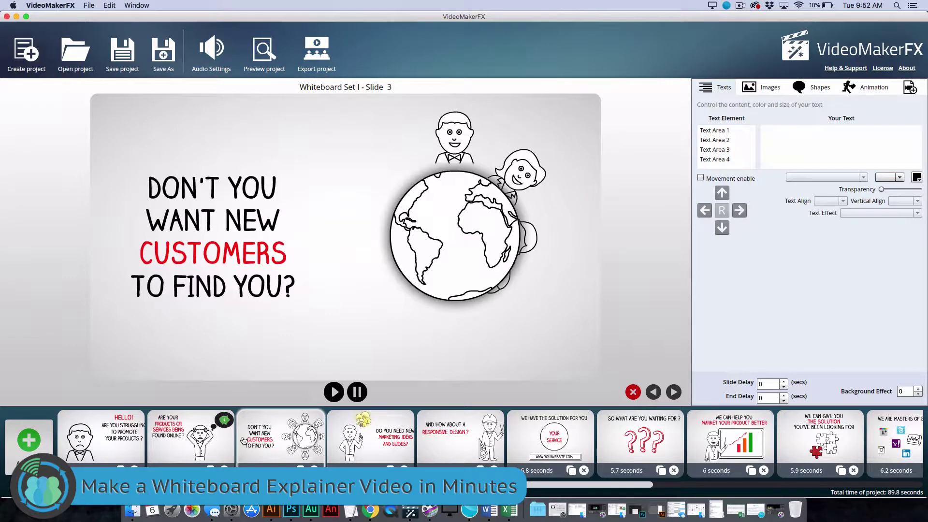
# Change slide 3's last line from 'To find you?' to 'Your customers?'.
pyautogui.click(719, 133)
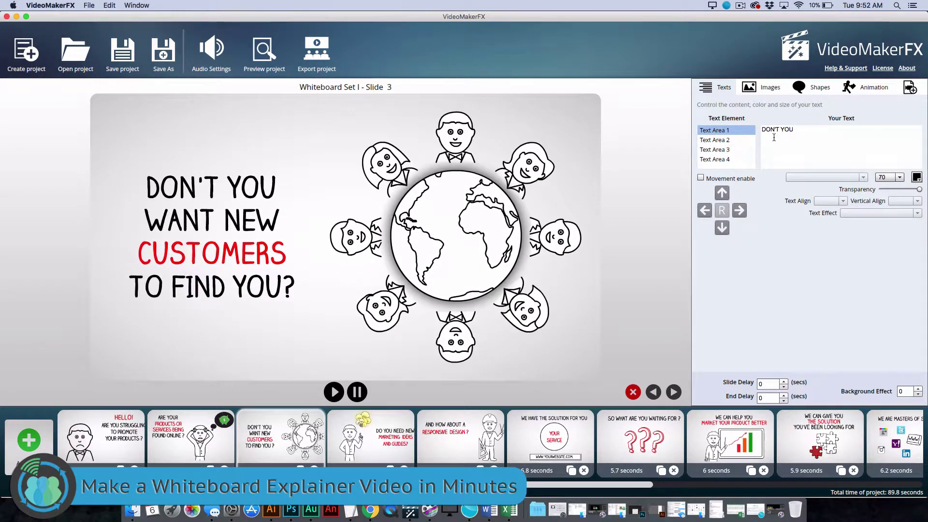
pyautogui.click(734, 140)
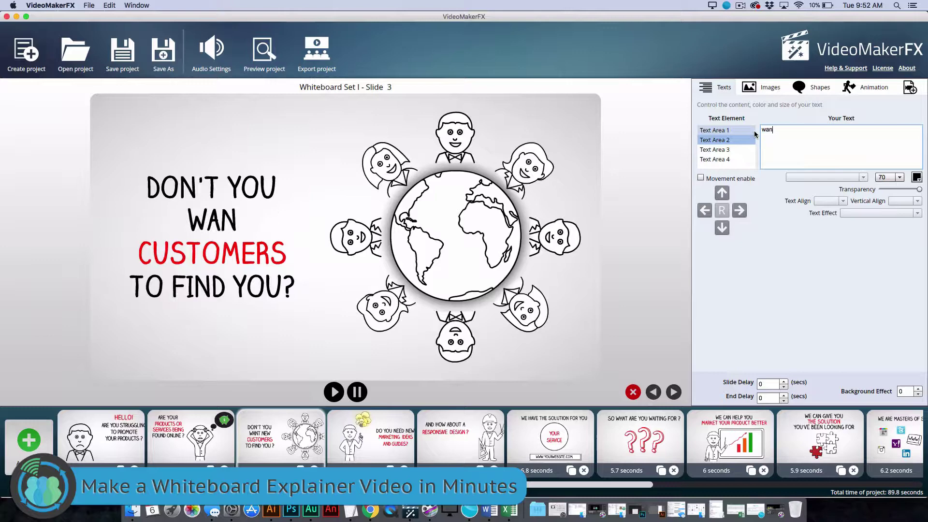
pyautogui.click(730, 151)
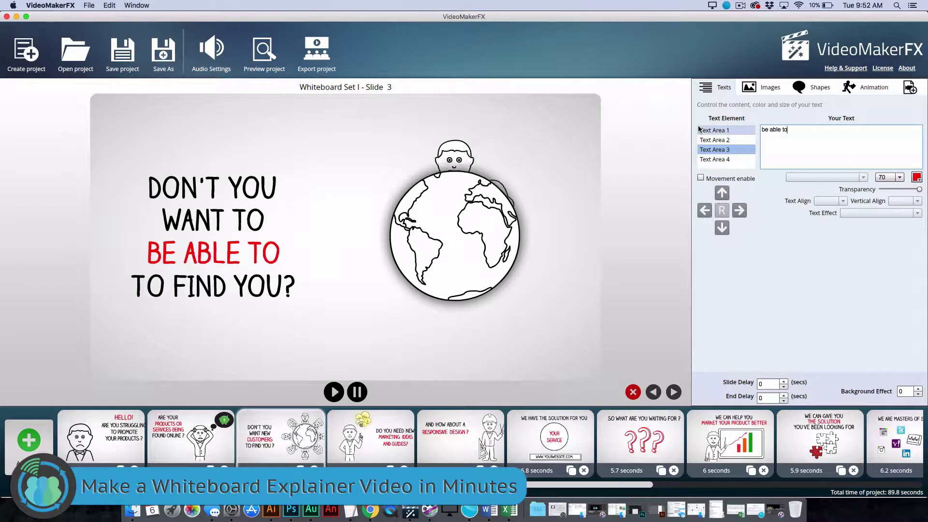
pyautogui.click(719, 159)
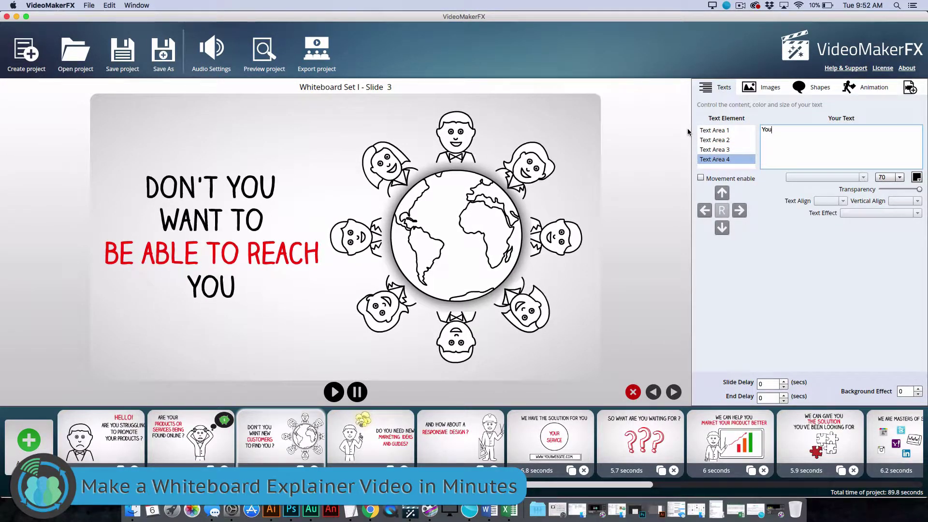
pyautogui.write('Your customers?')
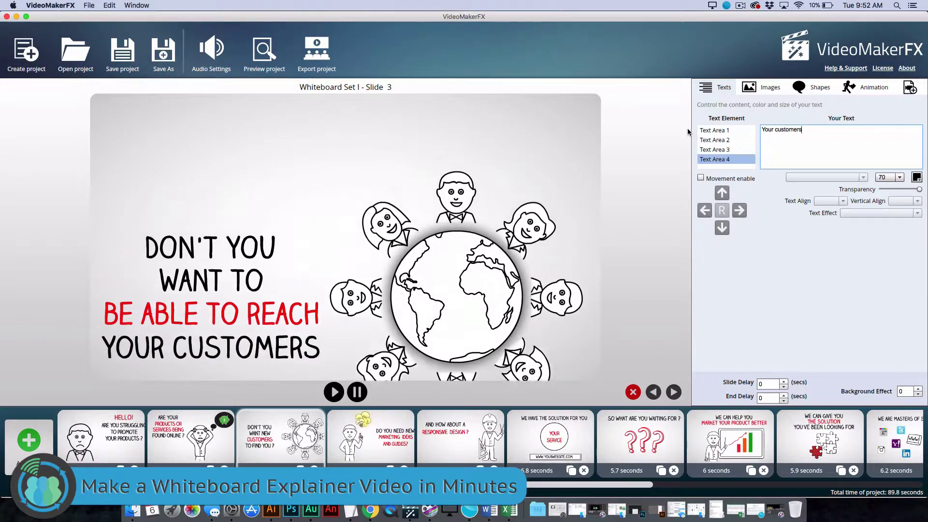
pyautogui.click(373, 448)
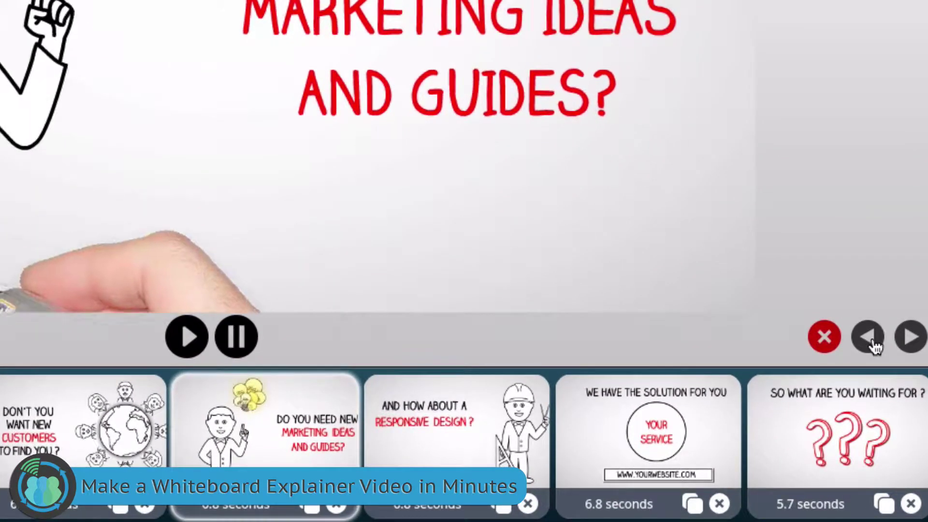
pyautogui.click(870, 339)
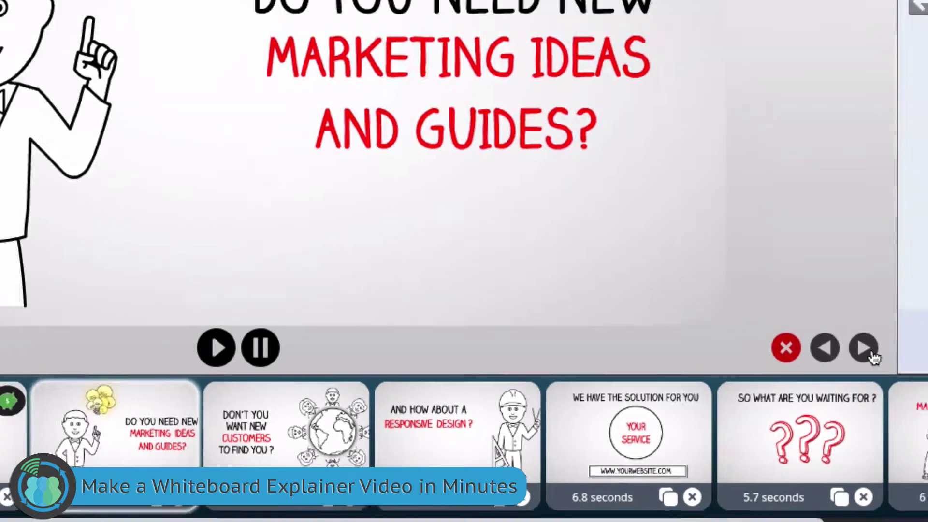
pyautogui.click(864, 348)
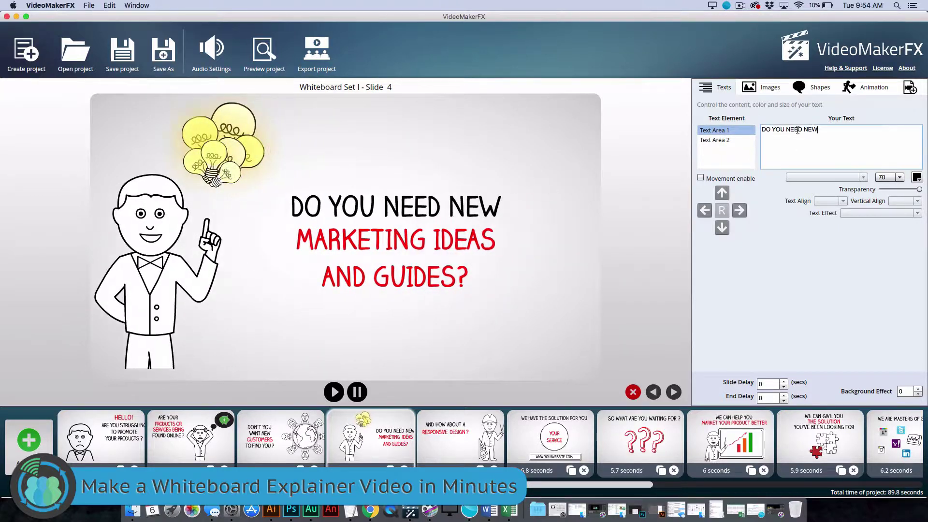
# Replace slide 4's red line 'Marketing ideas and guides?' with 'someone to help you market?'.
pyautogui.click(730, 131)
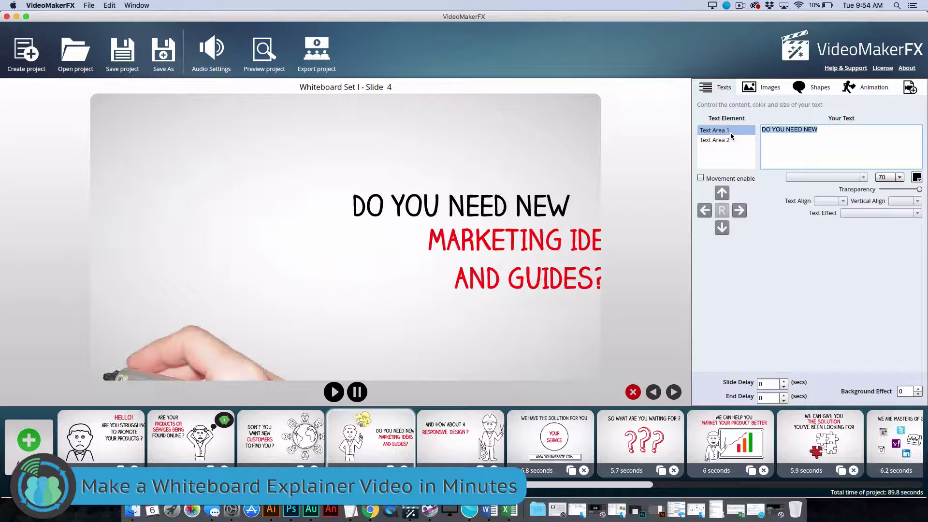
pyautogui.click(721, 140)
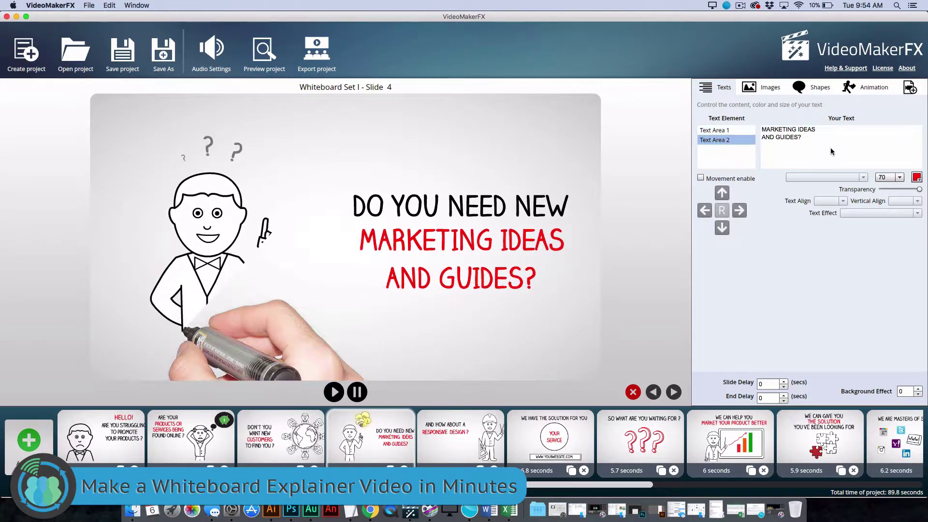
pyautogui.click(832, 152)
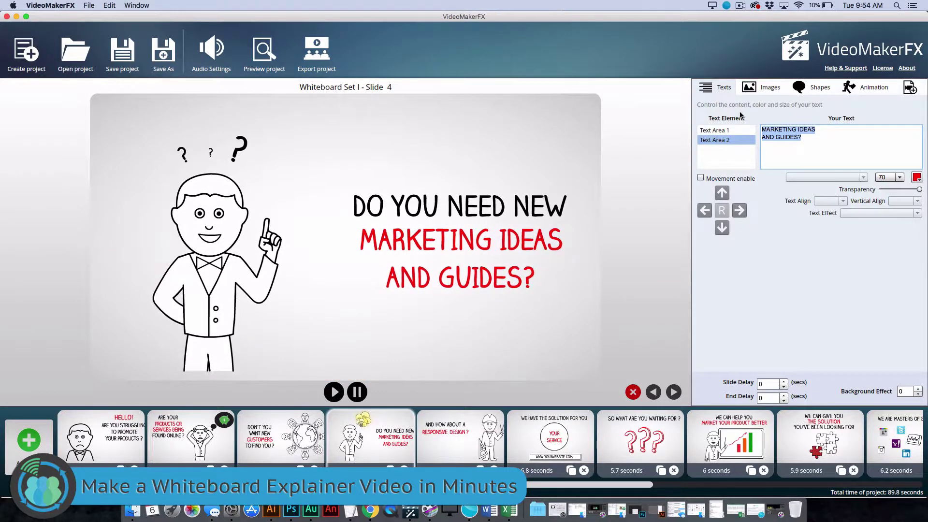
pyautogui.write('someone t')
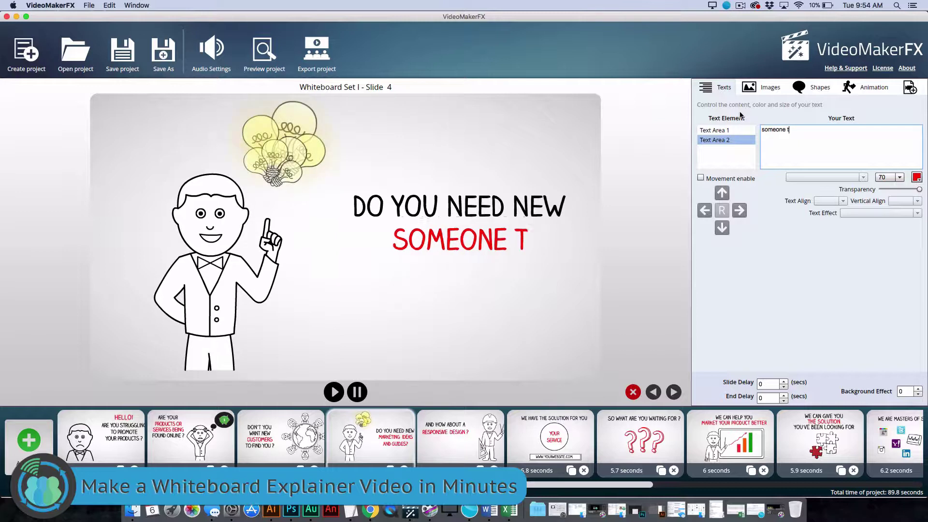
pyautogui.write('o help')
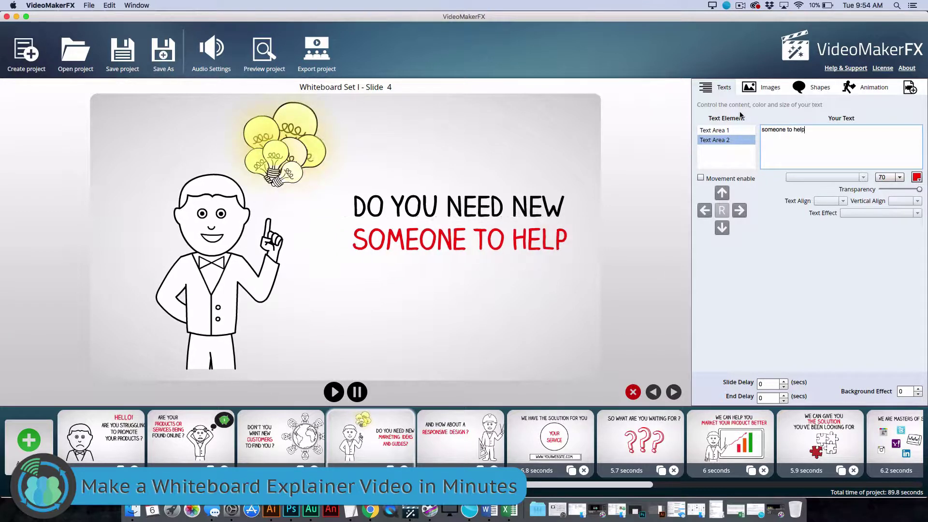
pyautogui.write(' you mark')
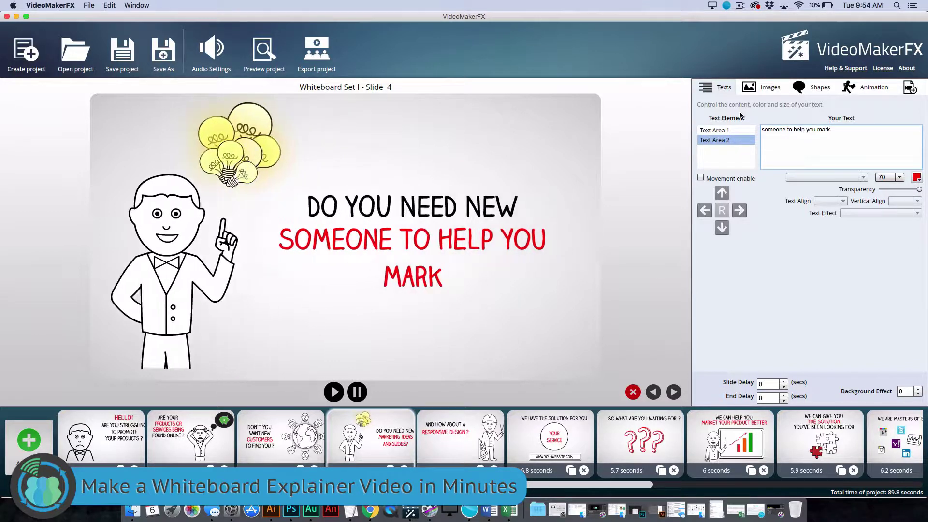
pyautogui.write('et?')
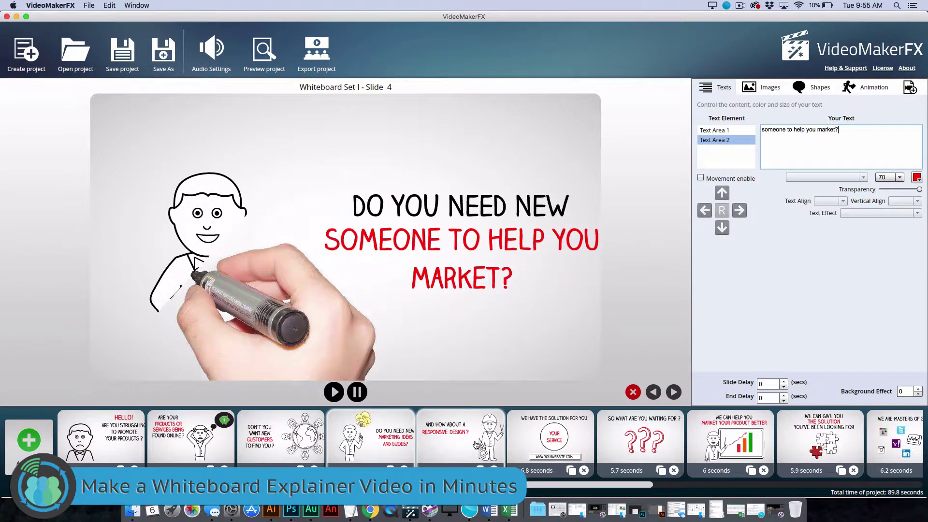
pyautogui.click(460, 437)
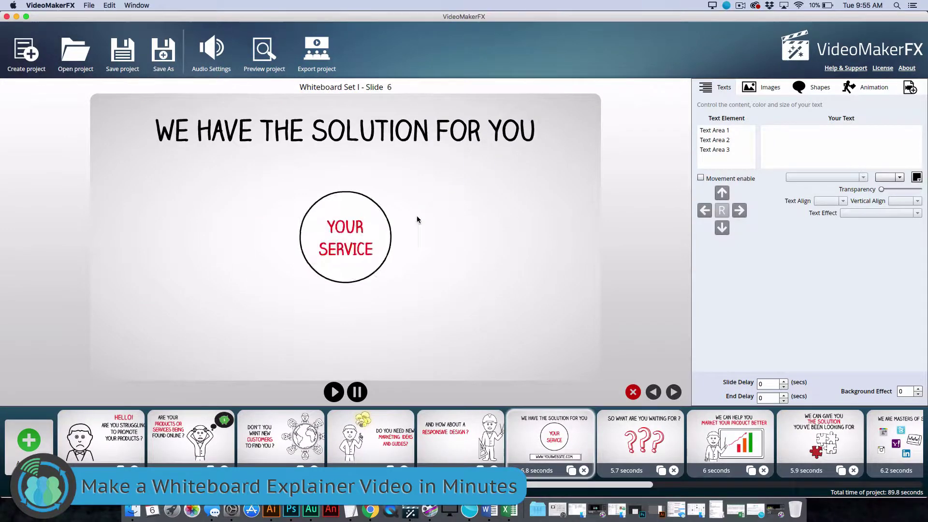
pyautogui.click(713, 140)
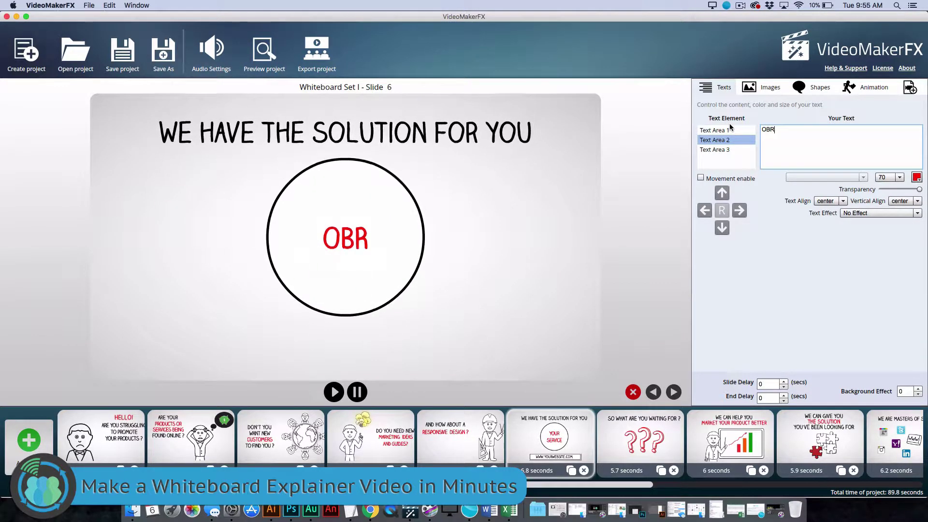
pyautogui.write('OBR DESIGN')
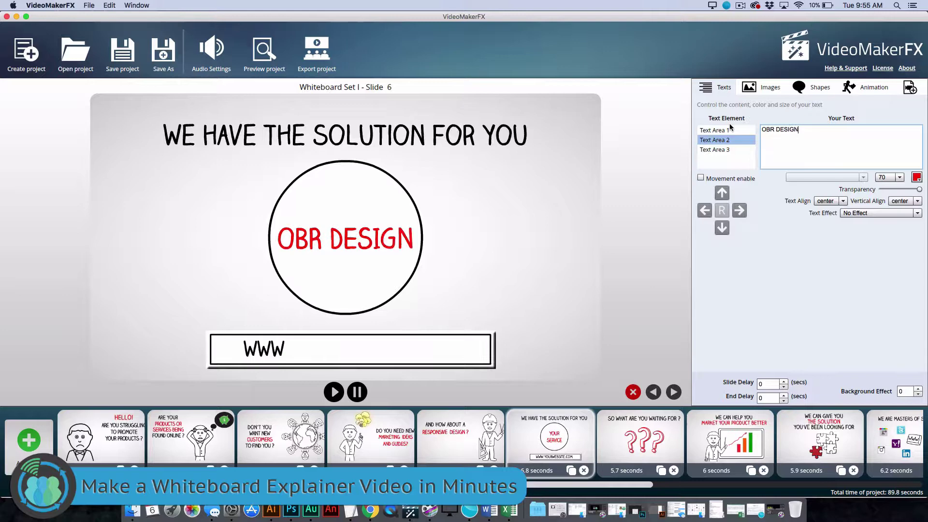
pyautogui.write('ERS')
pyautogui.click(720, 150)
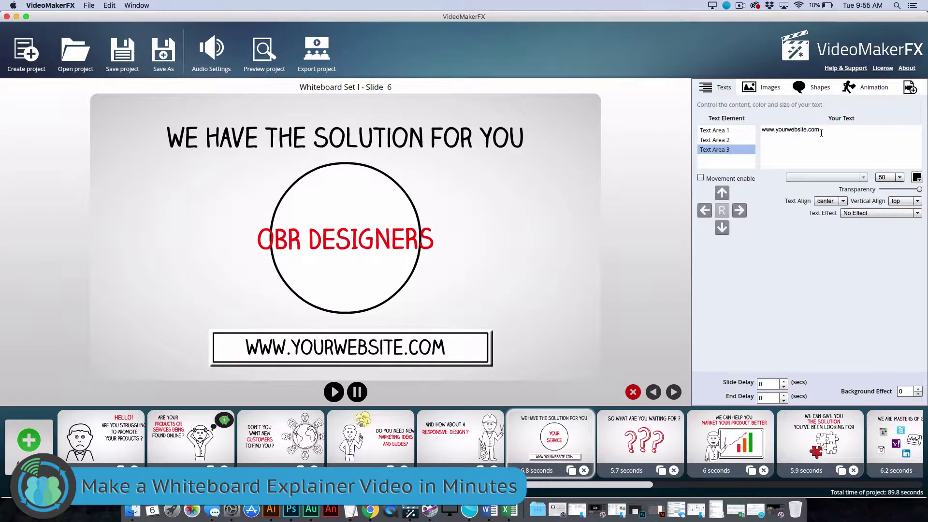
pyautogui.doubleClick(775, 130)
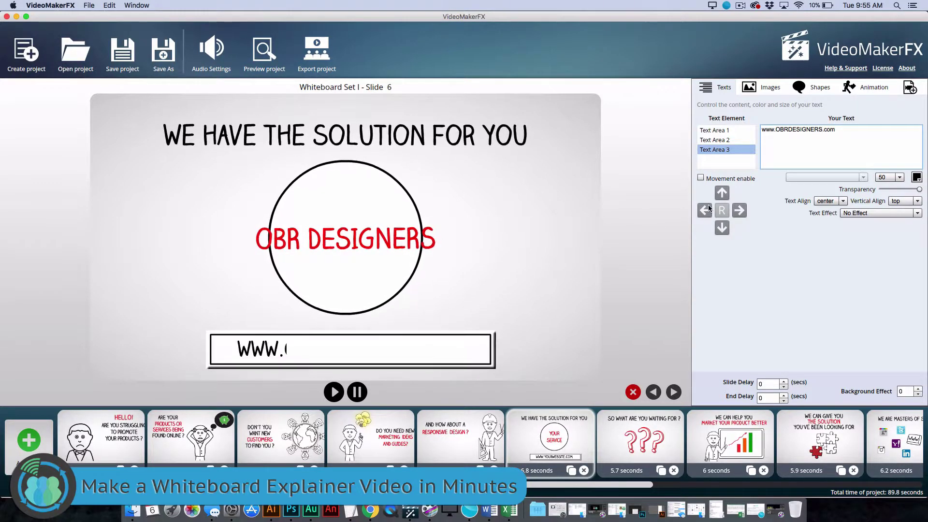
# Set slide 7's heading to 'WE CAN ALSO HELP YOU WITH ANY QUESTIONS YOU HAVE' with movement enabled.
pyautogui.click(612, 441)
pyautogui.click(735, 130)
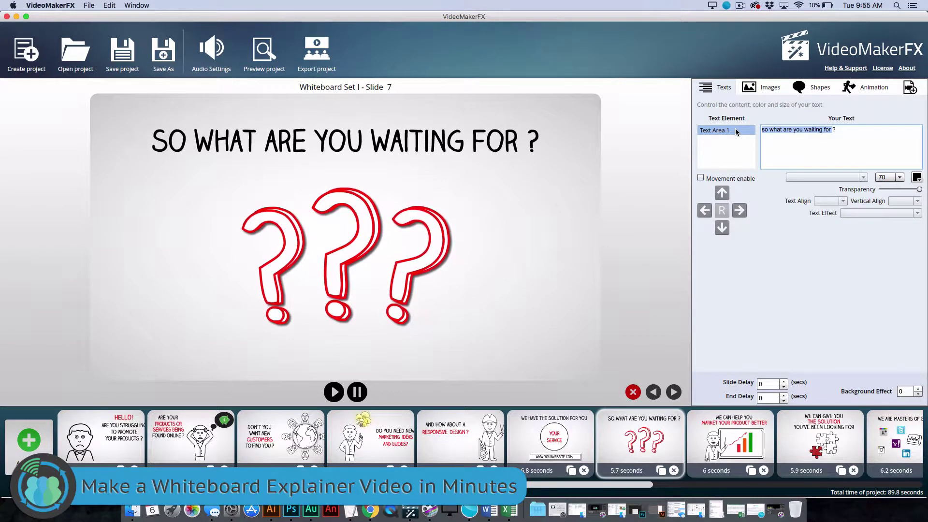
pyautogui.write('WE CAN ALSO ')
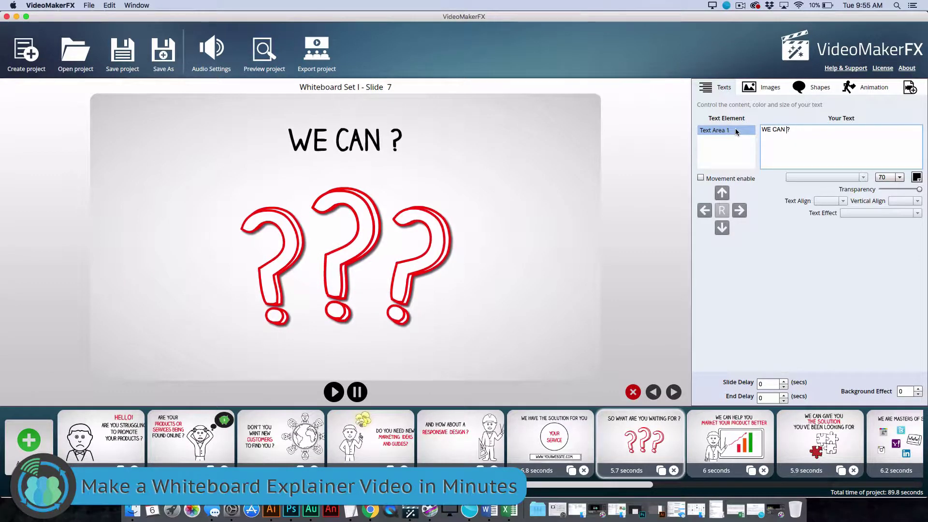
pyautogui.write('HELP YOU WI')
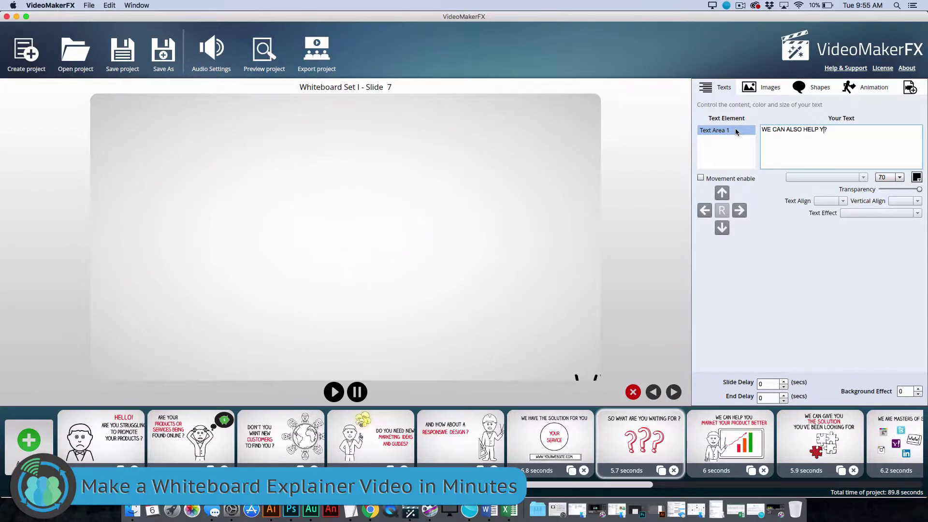
pyautogui.write('TH ANY QUESTI')
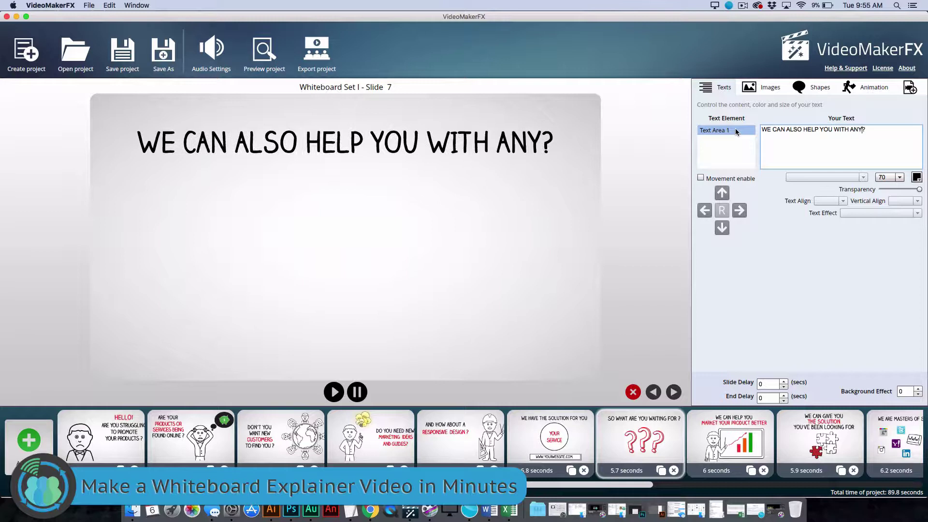
pyautogui.write('ONS YOU HAV')
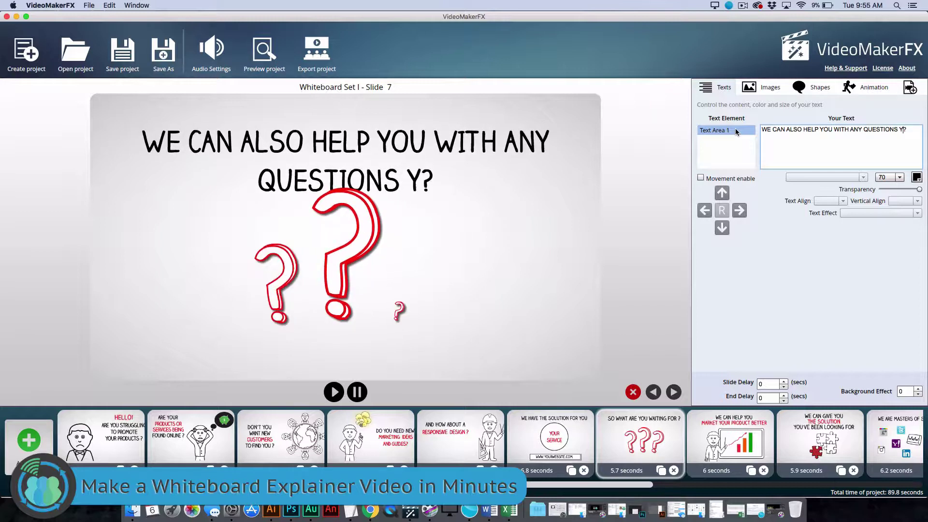
pyautogui.write('E')
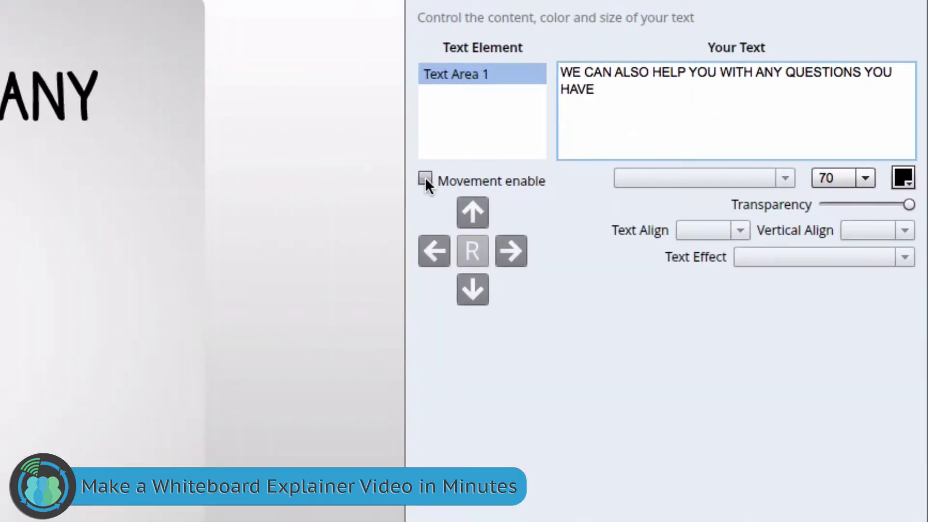
pyautogui.click(425, 179)
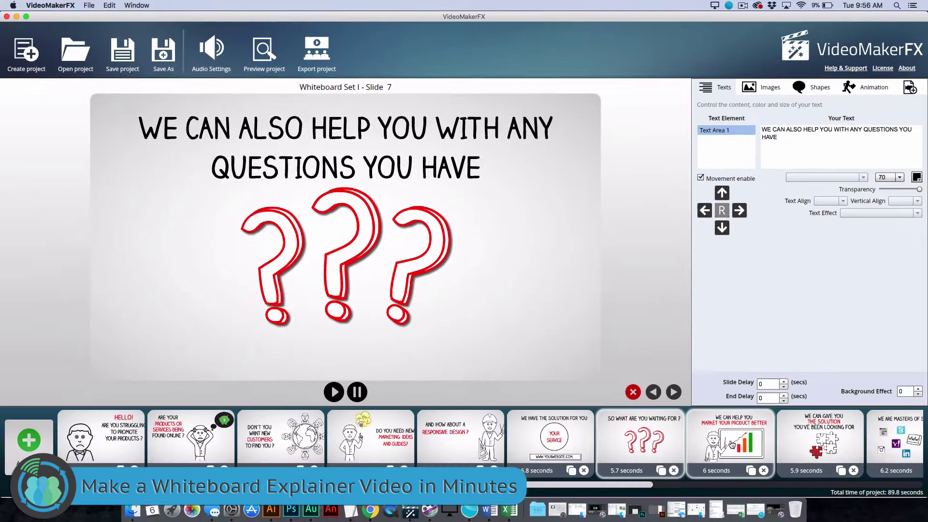
# On slide 8, replace the red MARKET YOUR PRODUCT BETTER line with 'INCREASE YOUR CONVERSIONS THROUGH DESIGN'.
pyautogui.click(732, 444)
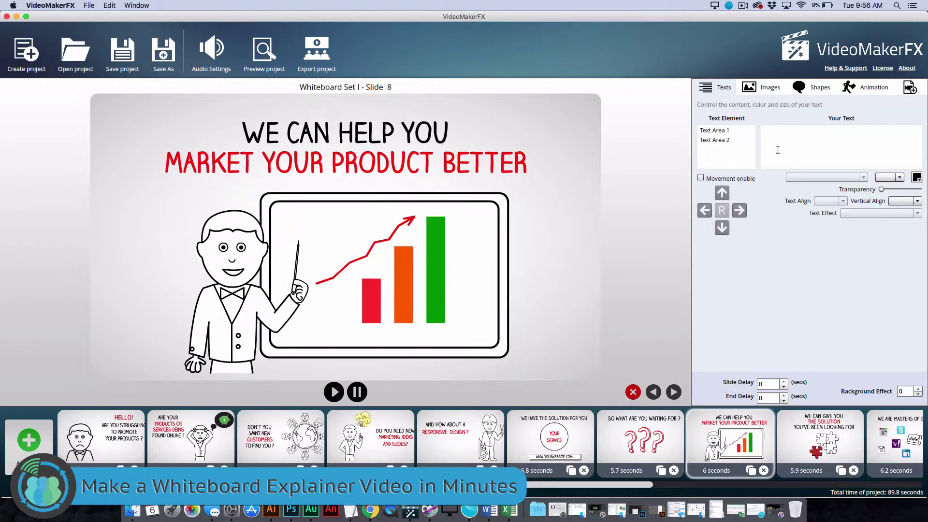
pyautogui.click(715, 140)
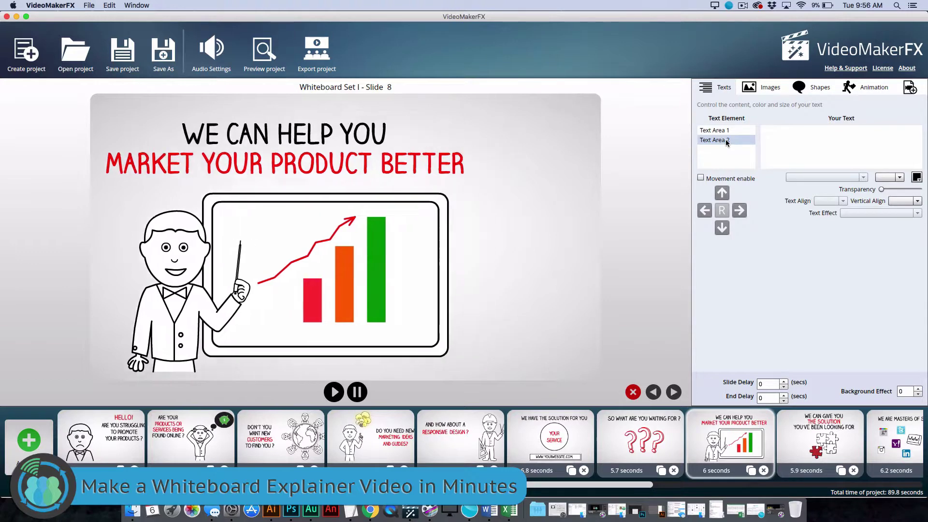
pyautogui.tripleClick(829, 129)
pyautogui.write('I')
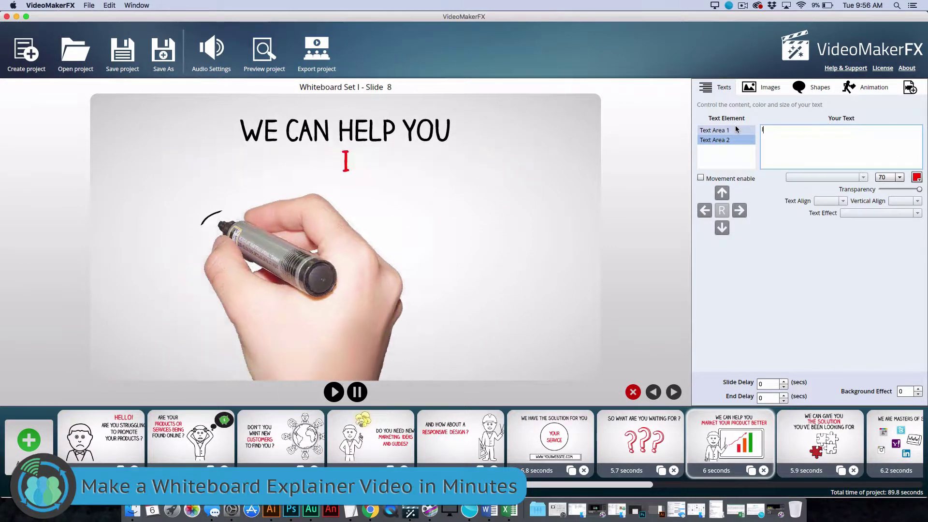
pyautogui.write('NCREASE YOU')
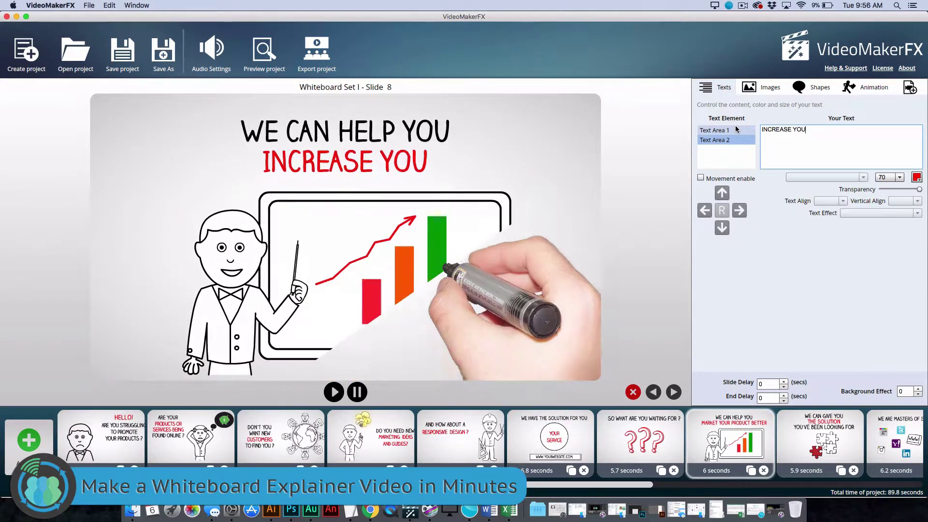
pyautogui.write('R CONVERSI')
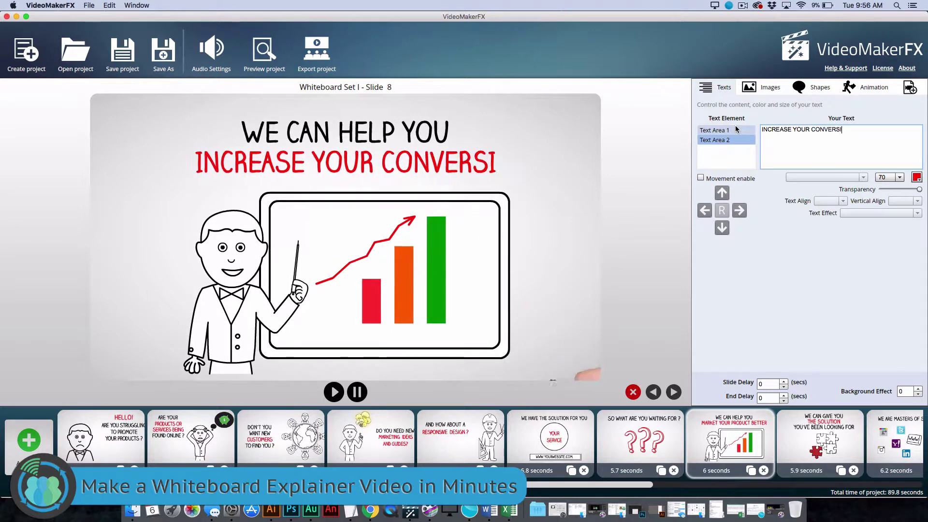
pyautogui.write('ONS THROUGH ')
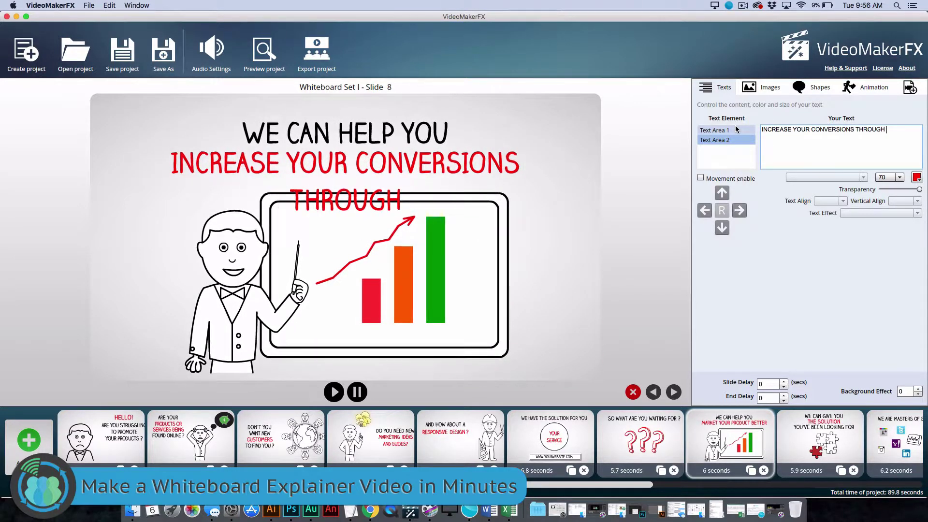
pyautogui.write('DESIGN')
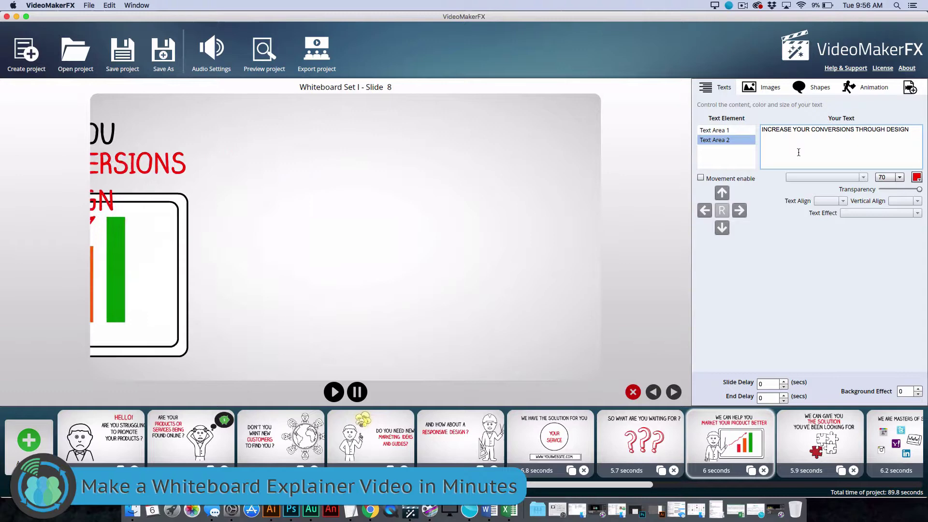
# Set that line's font size to 50 so it fits on one line.
pyautogui.tripleClick(830, 129)
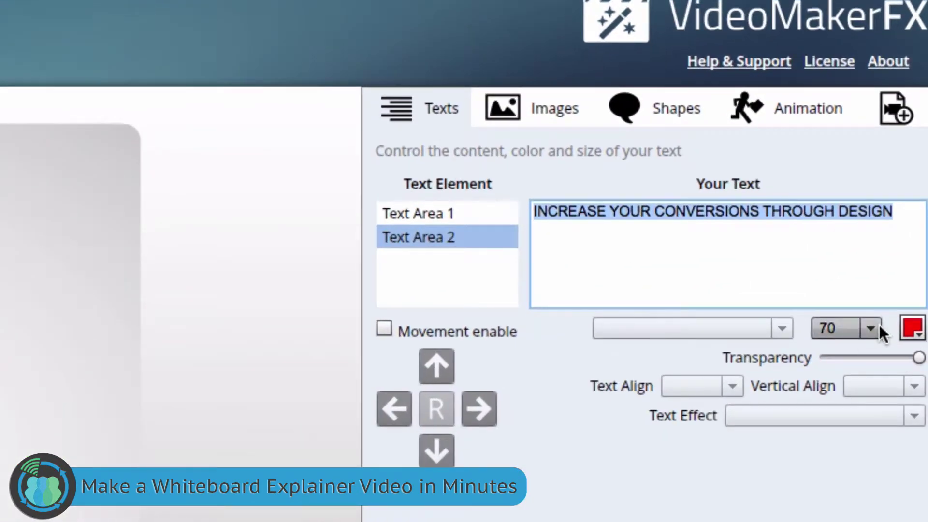
pyautogui.click(870, 328)
pyautogui.click(870, 356)
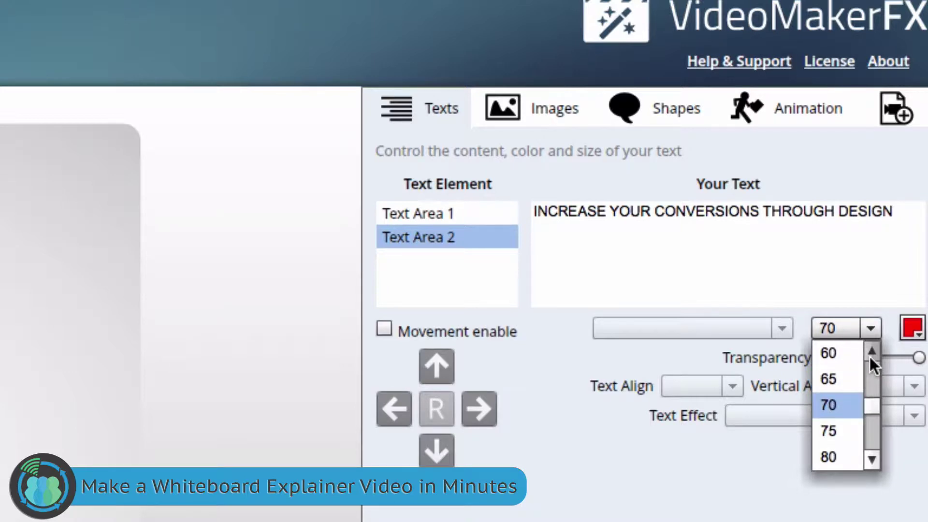
pyautogui.click(870, 355)
pyautogui.click(870, 355)
pyautogui.click(844, 360)
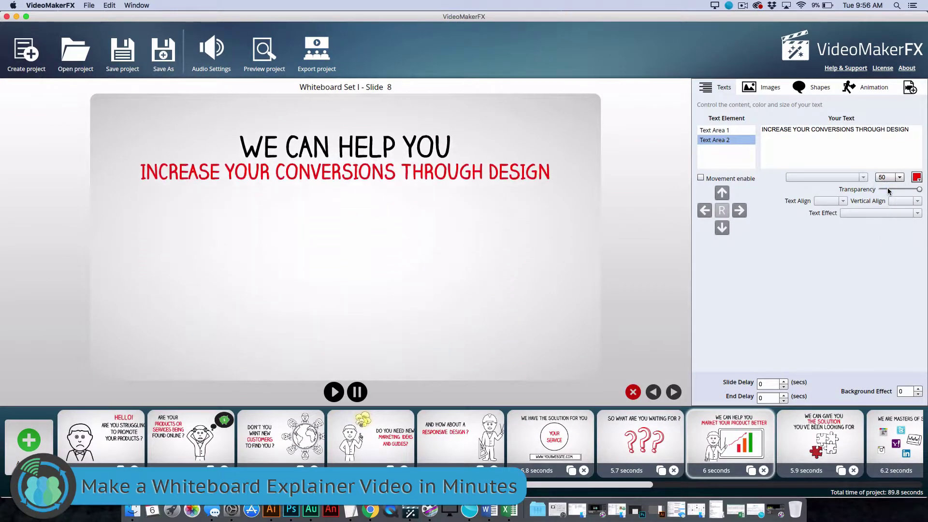
# Delete the SEO strategy slide from the strip, bringing the total time down to 77.3 seconds.
pyautogui.click(802, 442)
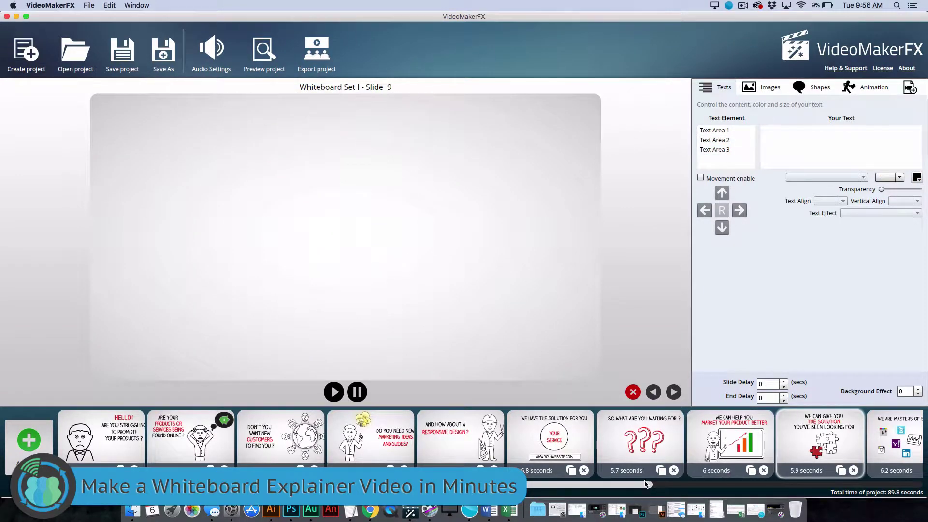
pyautogui.moveTo(646, 484); pyautogui.dragTo(913, 463)
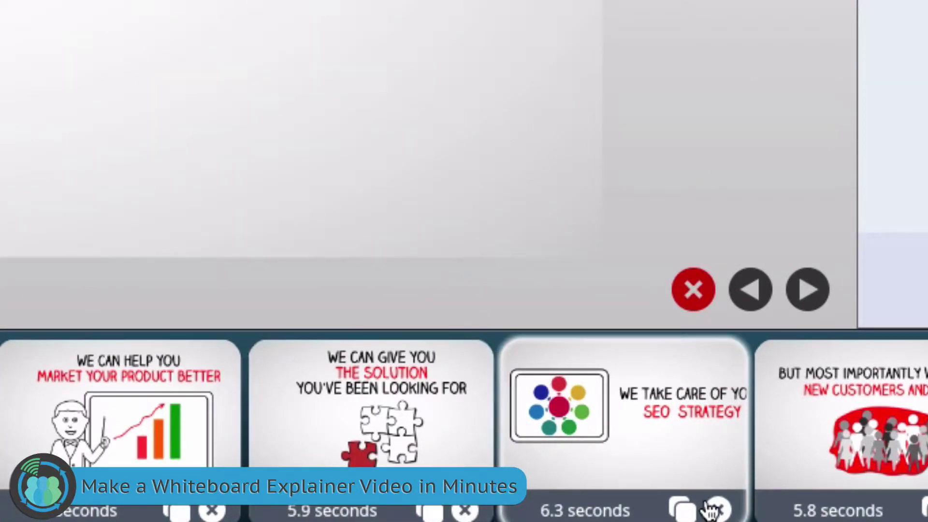
pyautogui.click(718, 509)
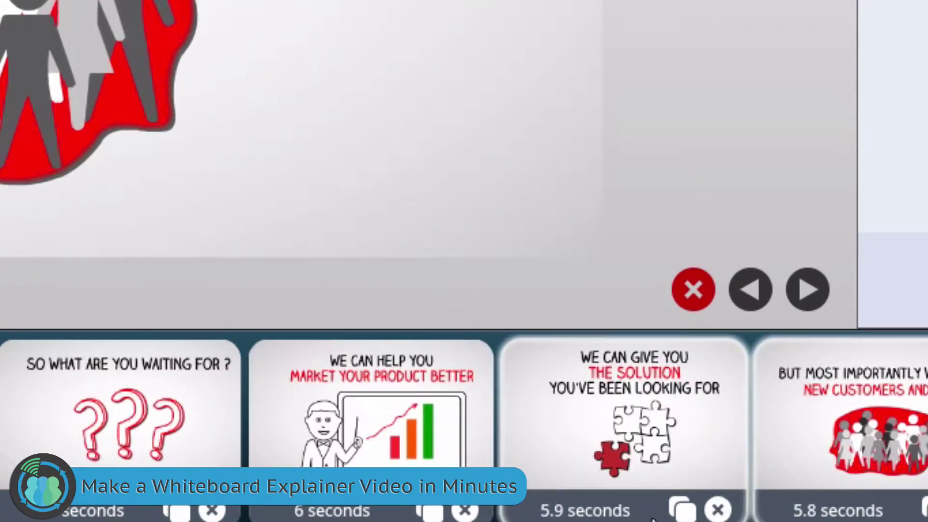
pyautogui.click(856, 386)
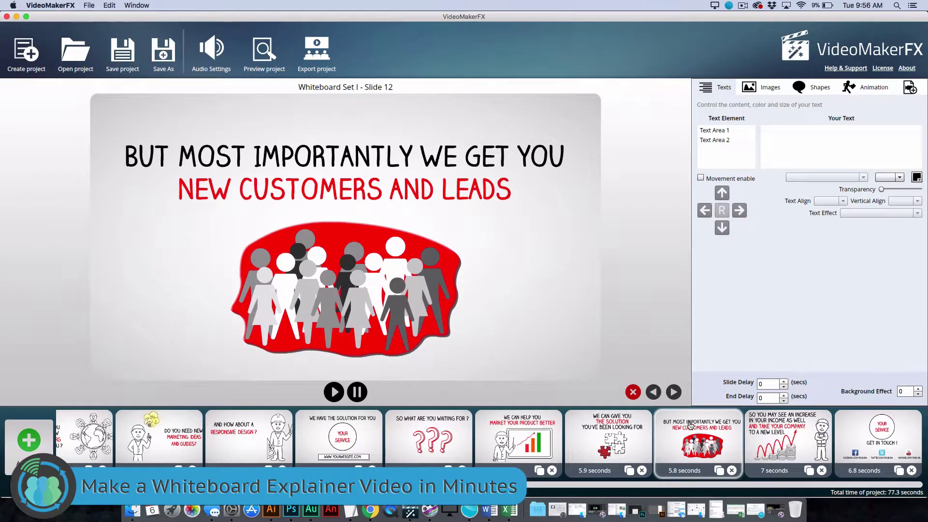
# Move the 'So you may see an increase' slide two places earlier and delete the 'We can help you' slide.
pyautogui.click(781, 448)
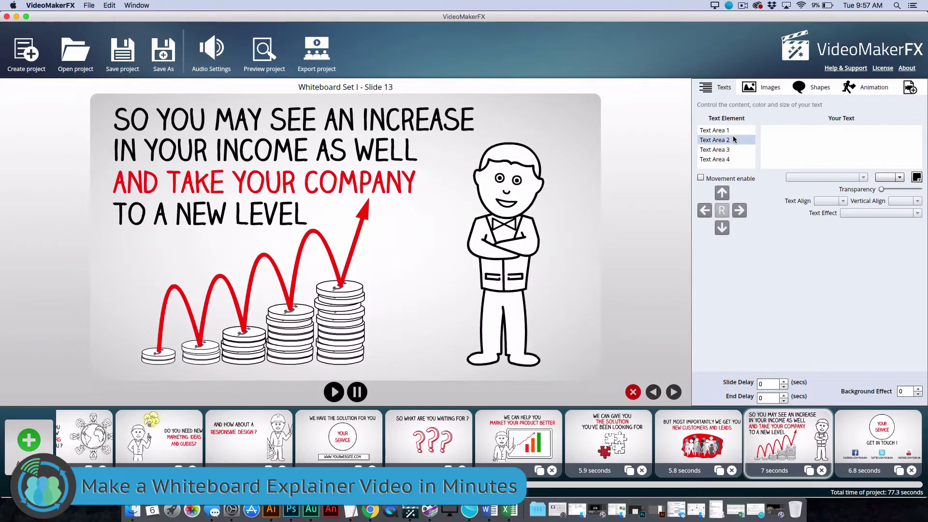
pyautogui.moveTo(787, 435); pyautogui.dragTo(666, 395)
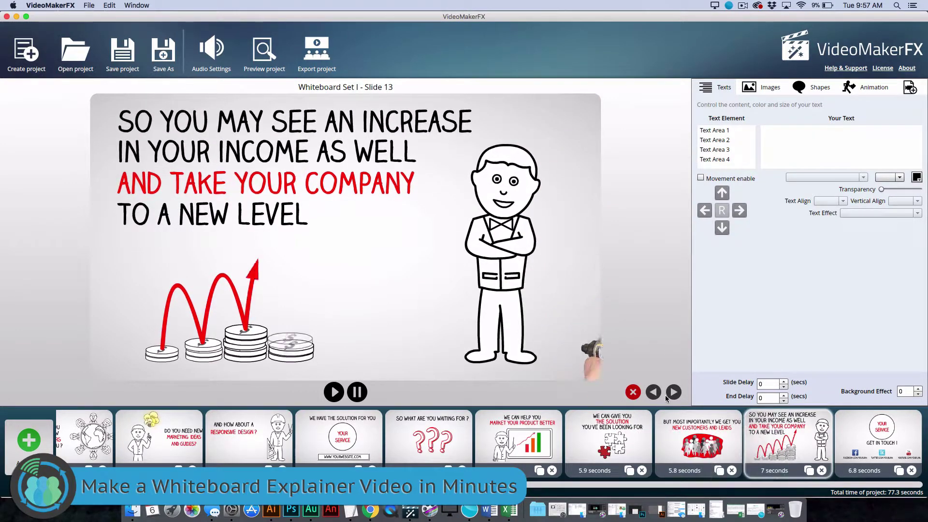
pyautogui.click(654, 393)
pyautogui.click(654, 394)
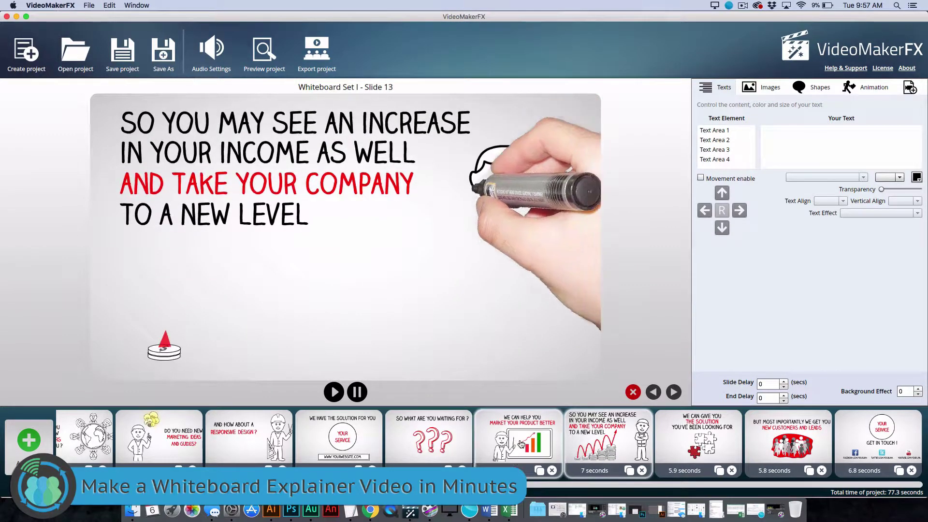
pyautogui.click(551, 470)
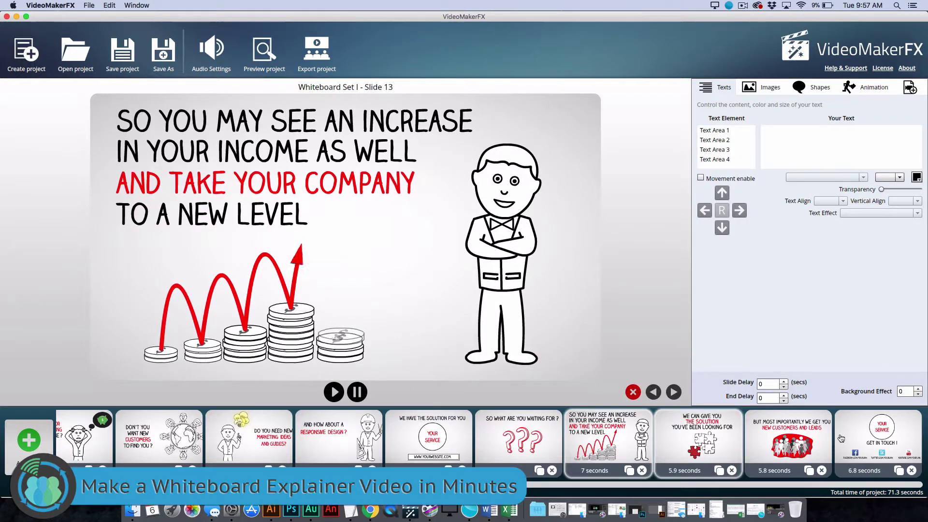
# On the GET IN TOUCH! slide, replace YOUR SERVICE in the circle with 'obr web designers'.
pyautogui.click(878, 433)
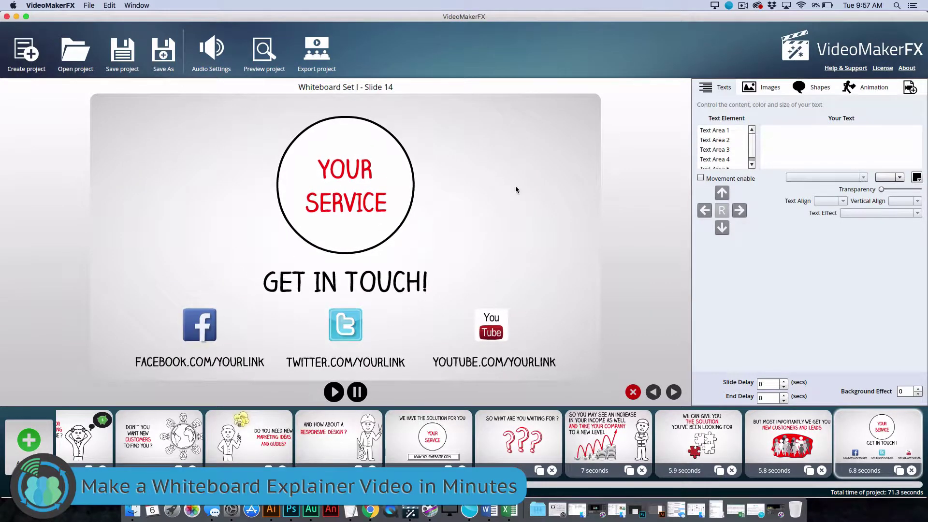
pyautogui.click(735, 131)
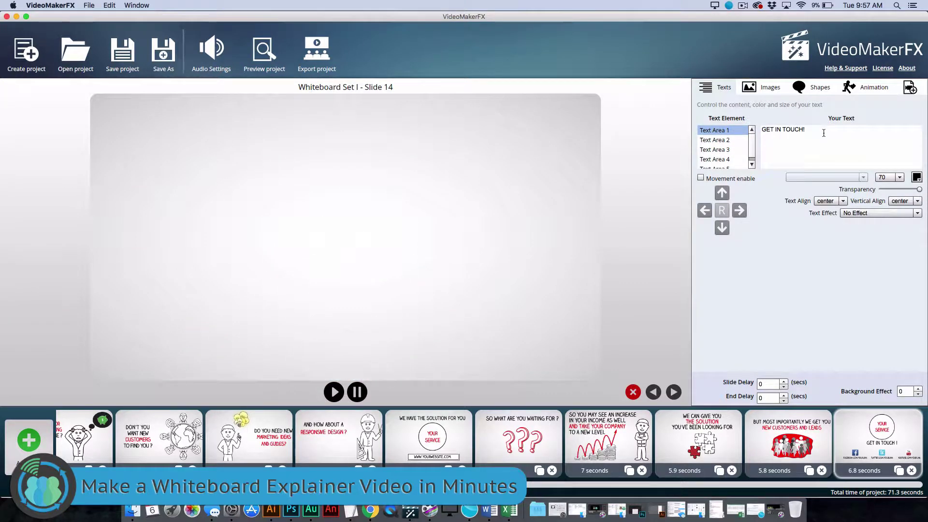
pyautogui.click(723, 138)
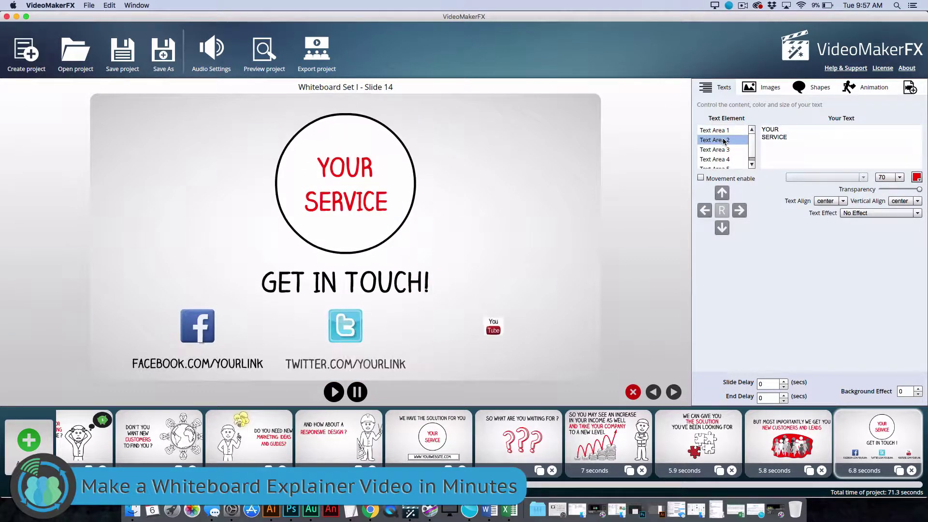
pyautogui.moveTo(821, 146); pyautogui.dragTo(734, 118)
pyautogui.write('ob')
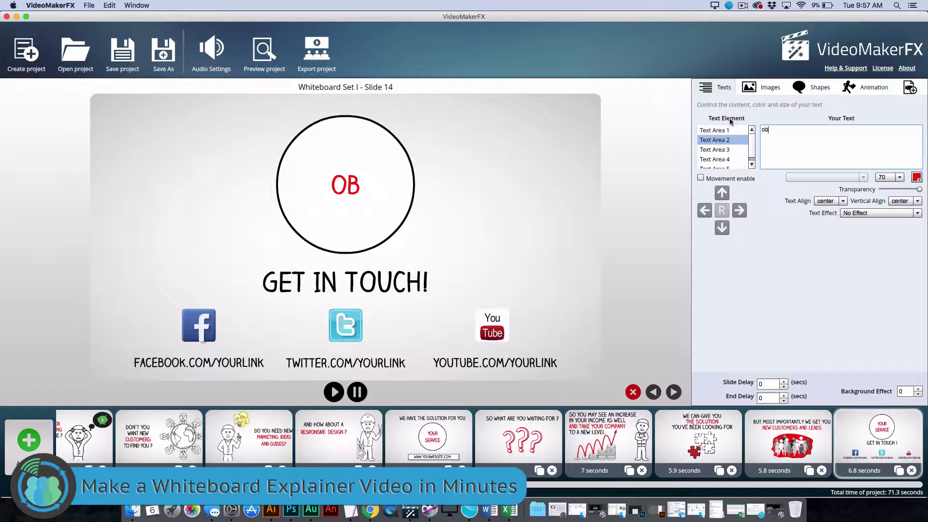
pyautogui.write('r web')
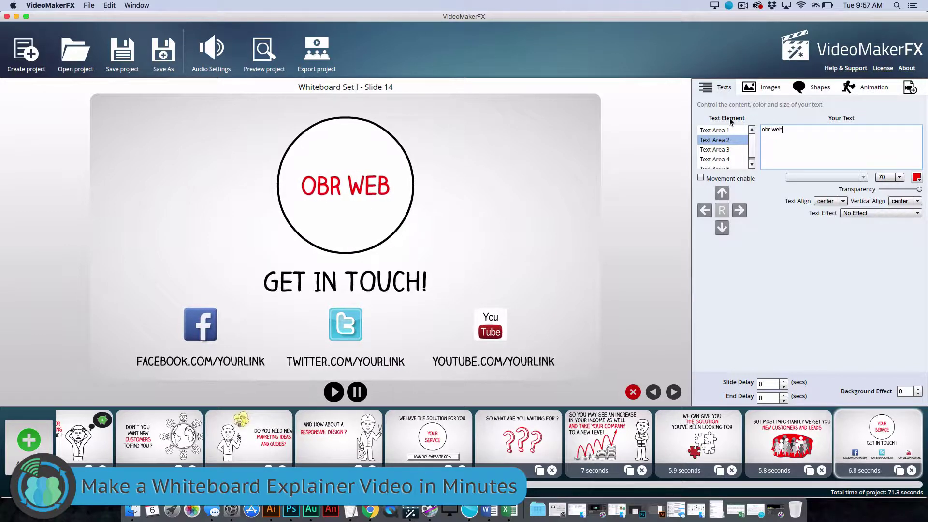
pyautogui.write(' desi')
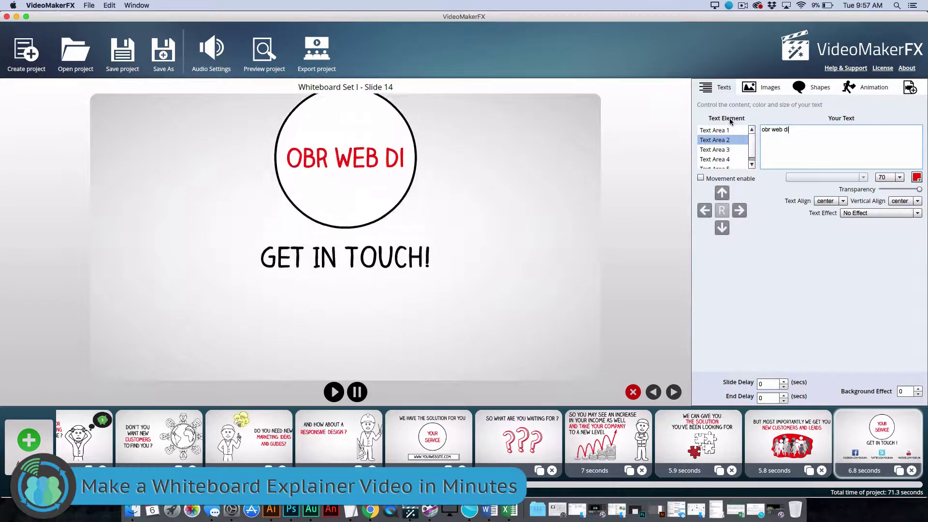
pyautogui.write('tner')
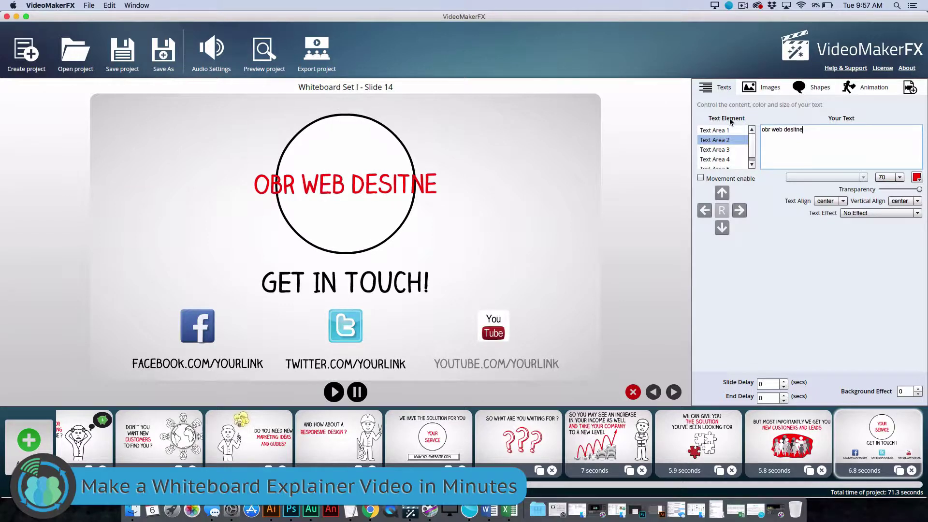
pyautogui.press('BackSpace')
pyautogui.press('BackSpace')
pyautogui.press('BackSpace')
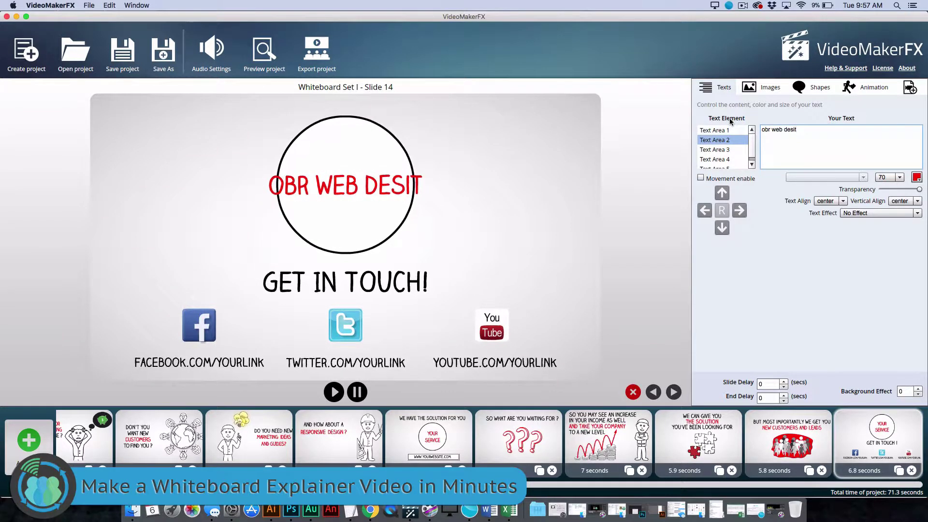
pyautogui.press('BackSpace')
pyautogui.write('gners')
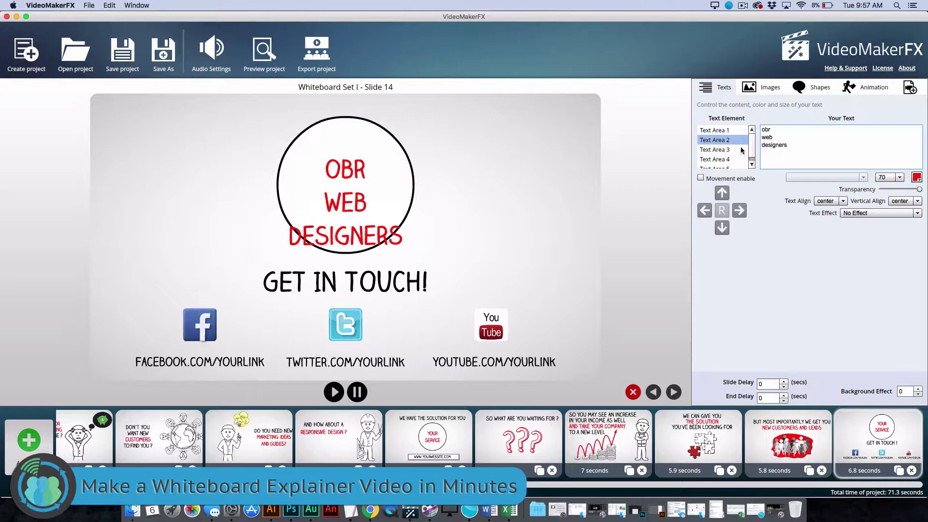
# Change the Facebook, Twitter and YouTube link texts to point to obrdesigners.
pyautogui.click(723, 152)
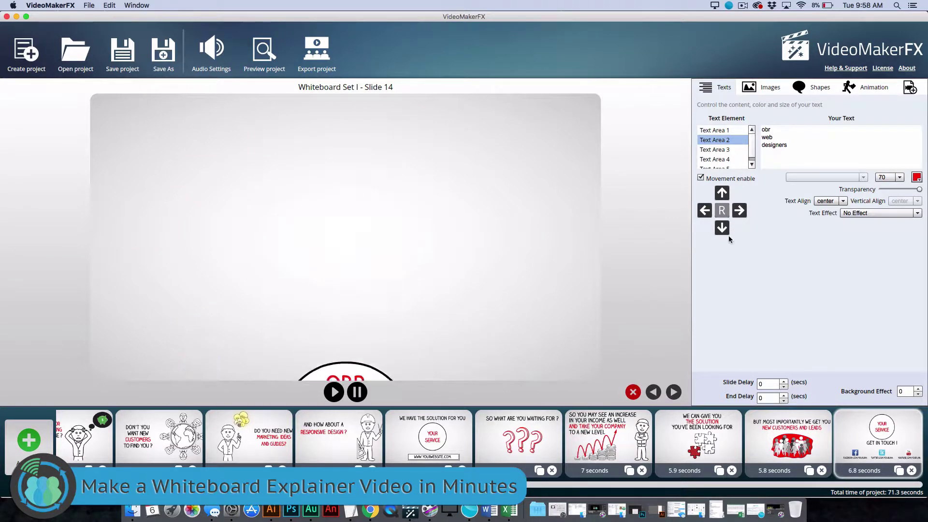
pyautogui.click(727, 151)
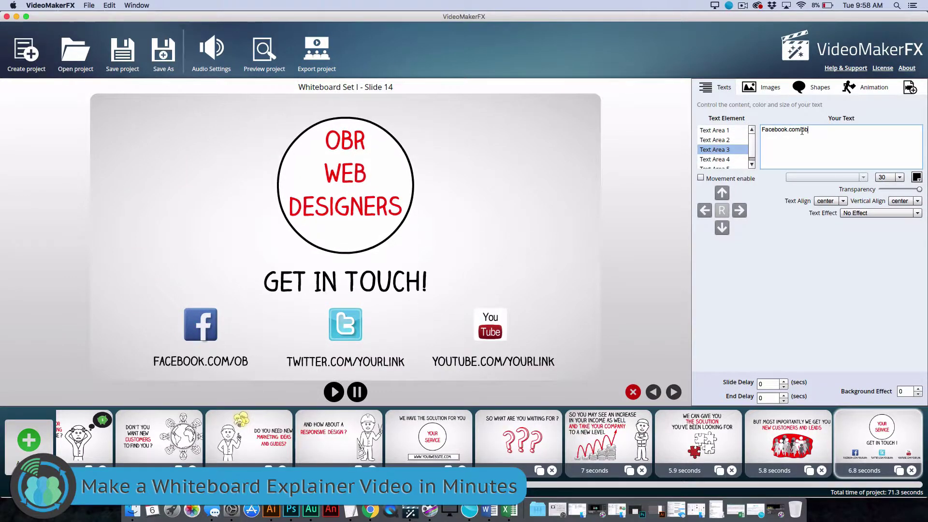
pyautogui.write('esige')
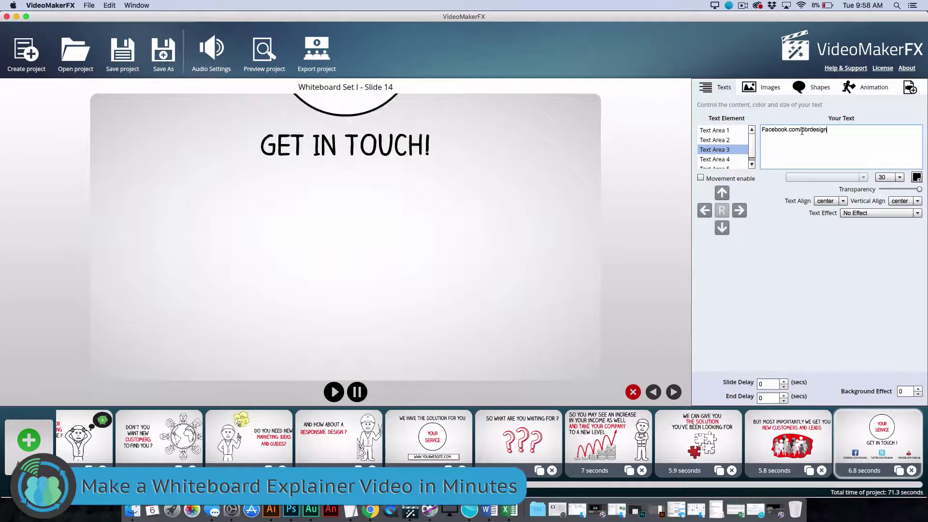
pyautogui.click(732, 163)
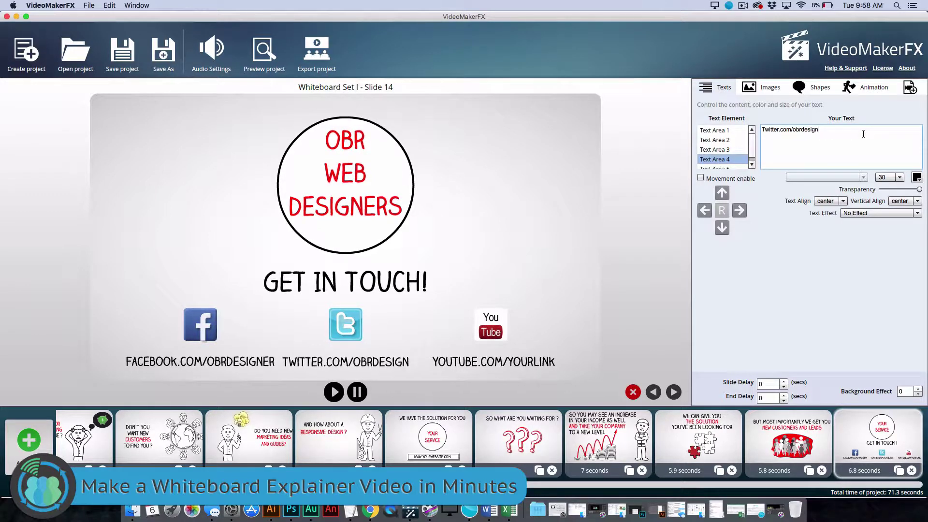
pyautogui.scroll(-1, 721, 168)
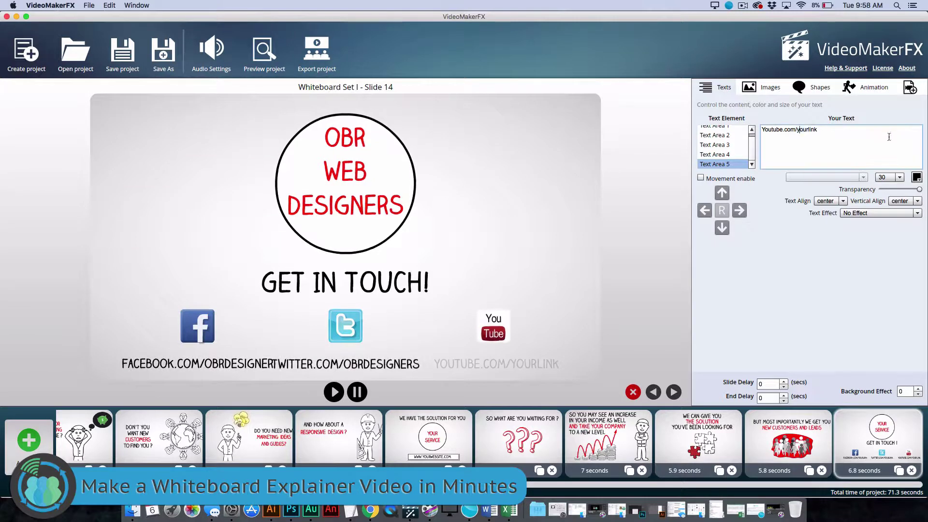
pyautogui.write('obrde')
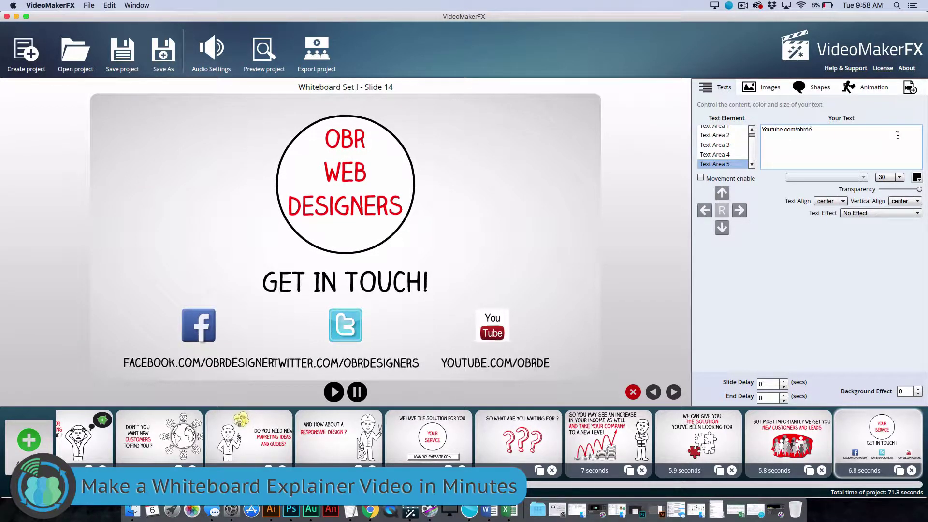
pyautogui.write('signers')
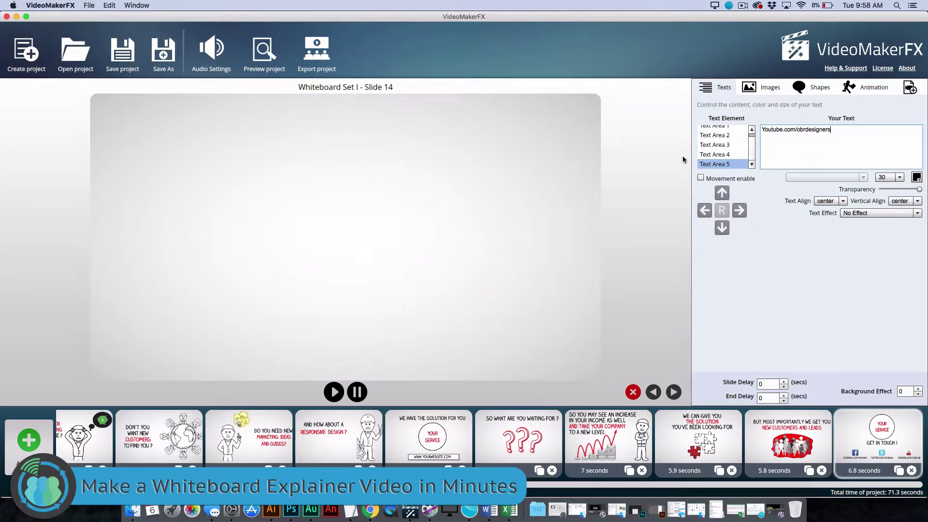
pyautogui.click(719, 146)
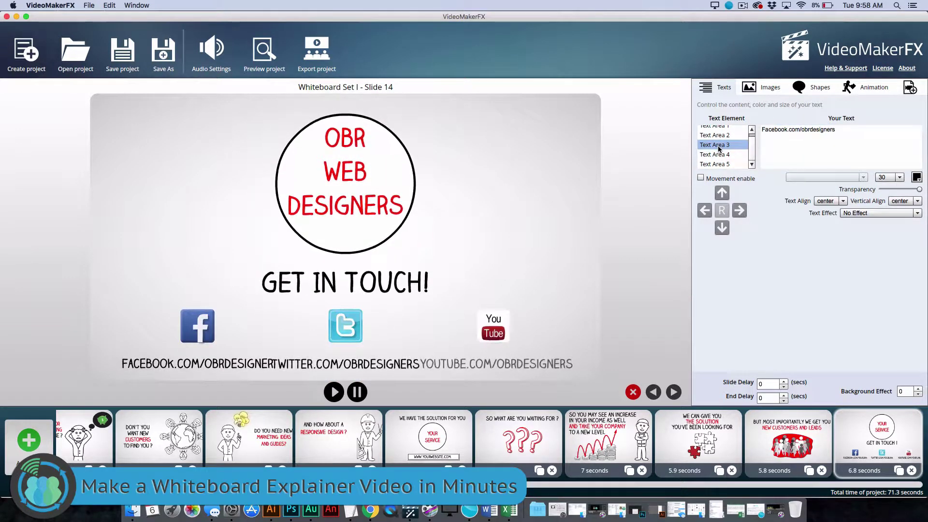
# Set the Facebook and YouTube link texts on the closing slide to font size 20.
pyautogui.click(846, 128)
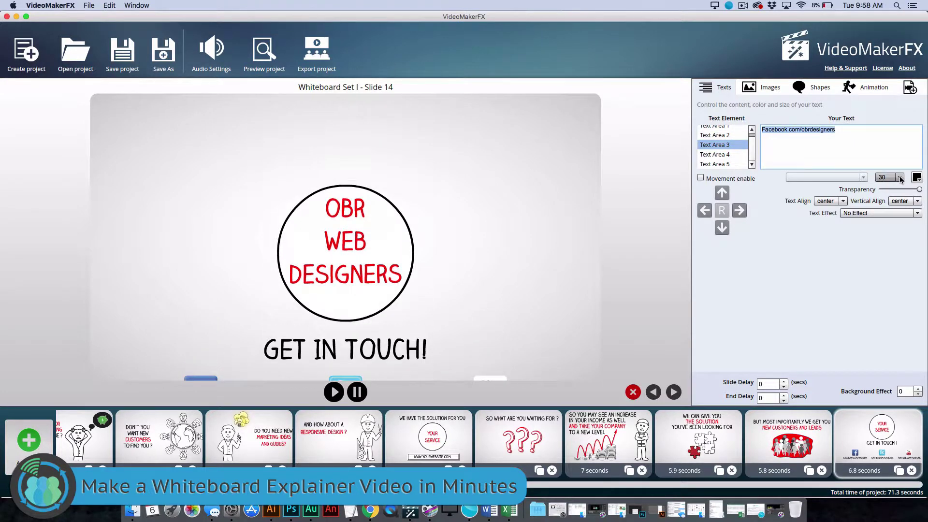
pyautogui.click(899, 176)
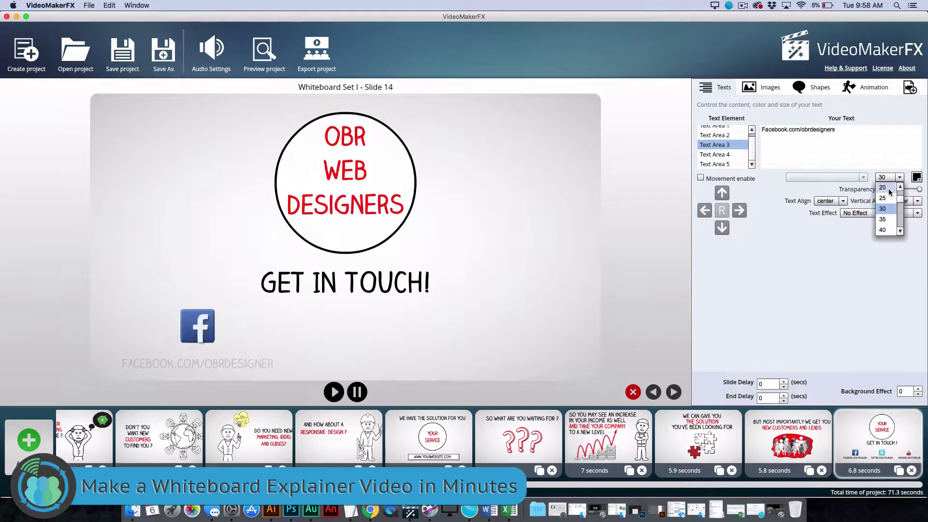
pyautogui.click(888, 189)
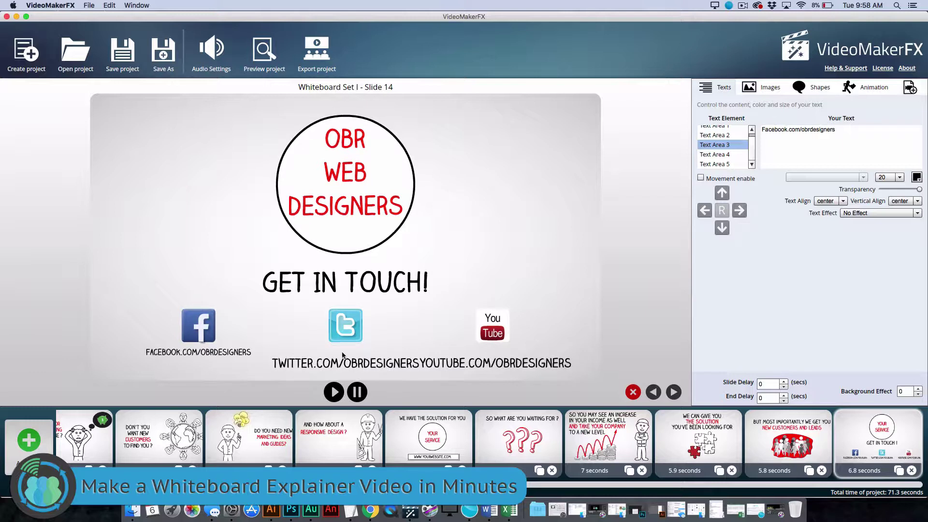
pyautogui.click(716, 155)
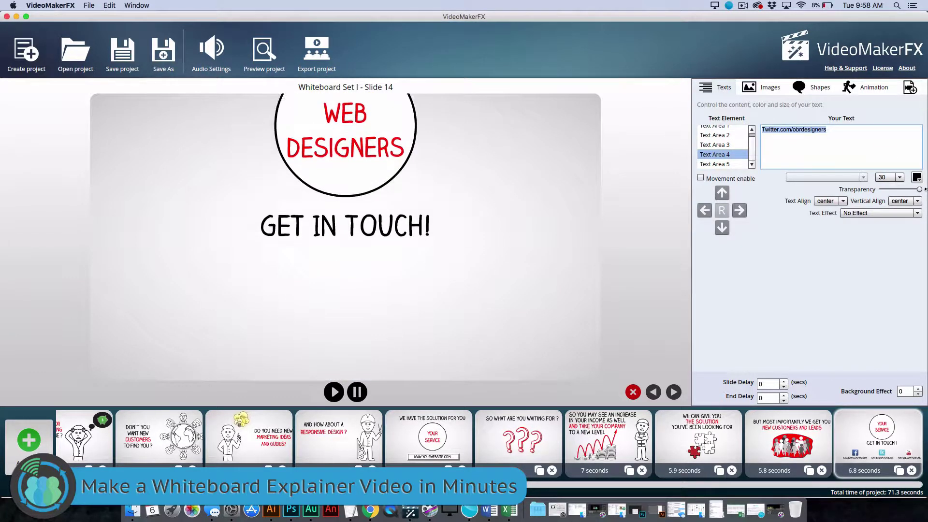
pyautogui.click(899, 177)
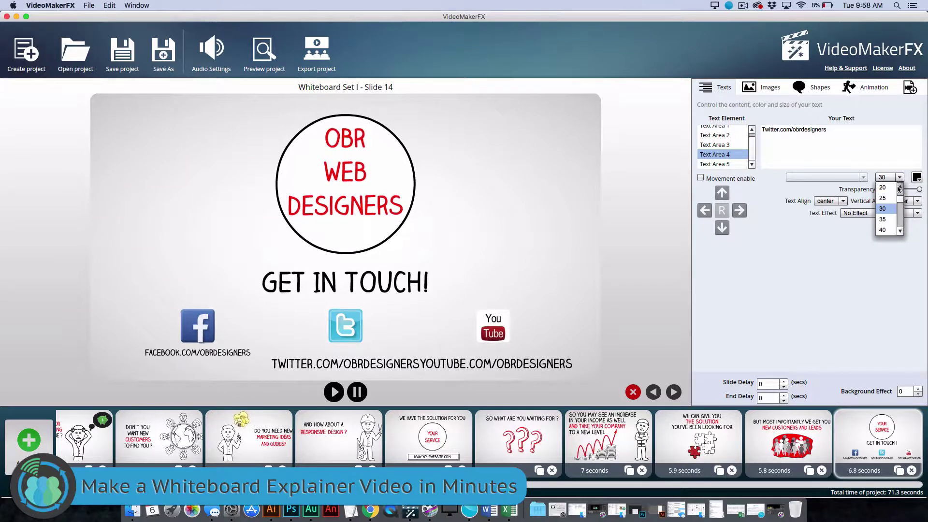
pyautogui.click(886, 208)
pyautogui.click(715, 164)
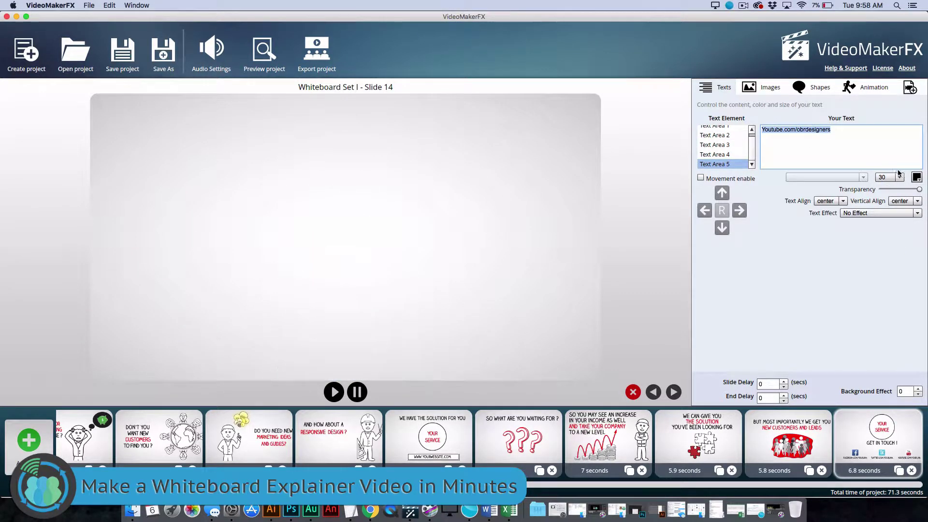
pyautogui.click(899, 177)
pyautogui.scroll(1, 888, 208)
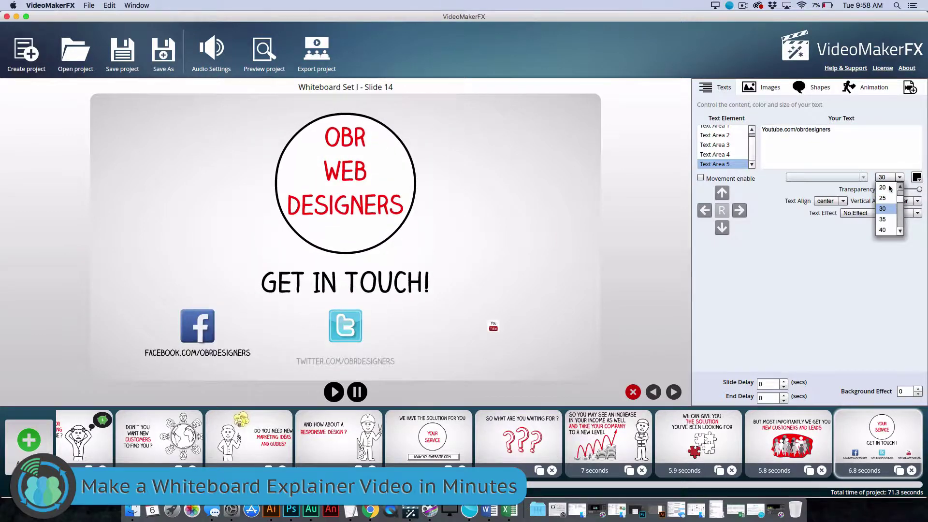
pyautogui.click(885, 187)
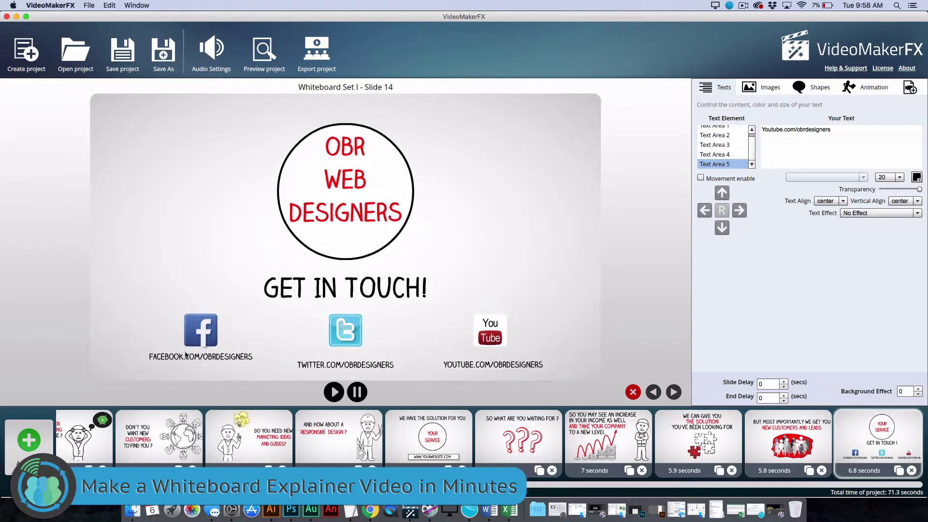
# Enable movement on the Twitter link text and nudge it down to line up with the others.
pyautogui.click(715, 146)
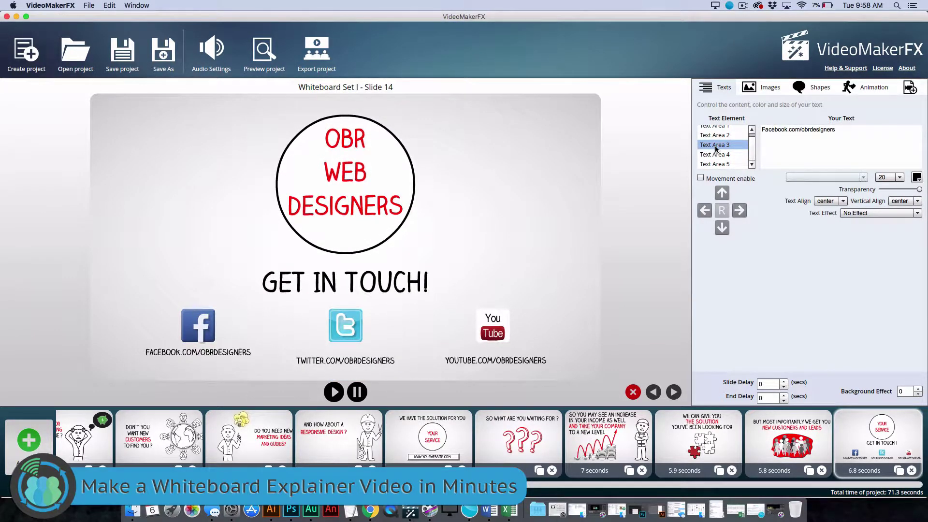
pyautogui.click(734, 154)
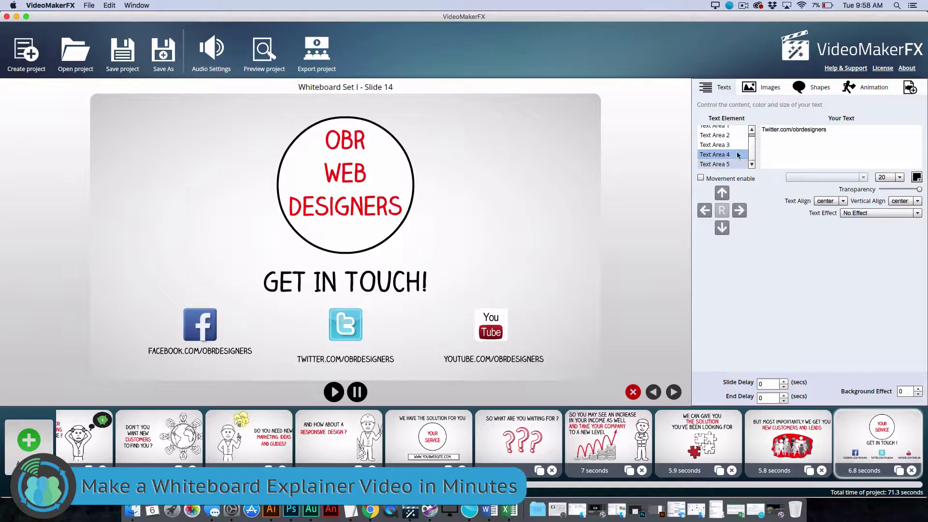
pyautogui.click(701, 178)
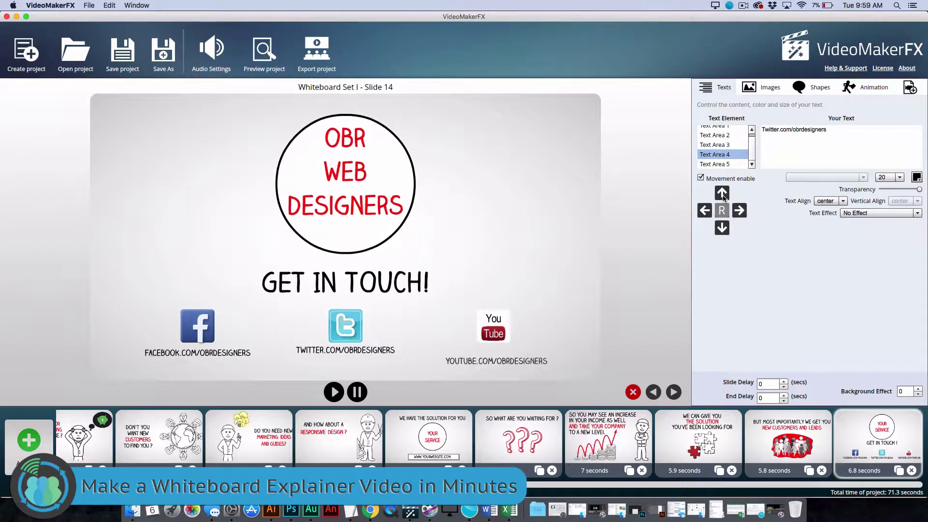
pyautogui.click(722, 227)
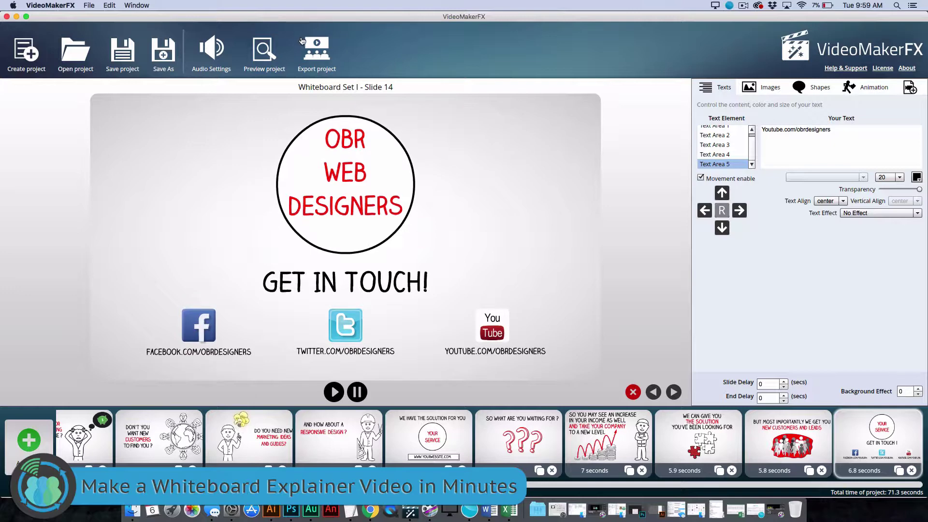
# Enable the first music track, choose Get It Going.mp3 over Rock Party.mp3, and apply it.
pyautogui.click(219, 57)
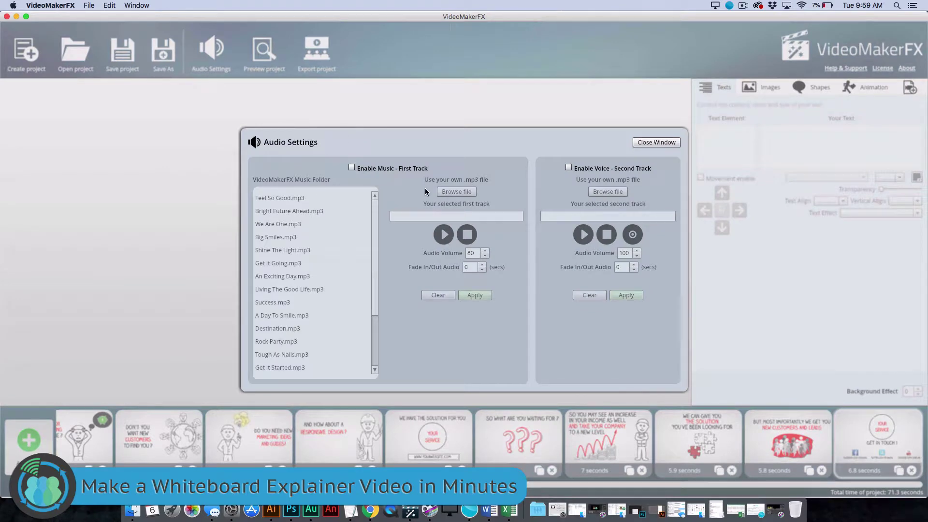
pyautogui.click(351, 168)
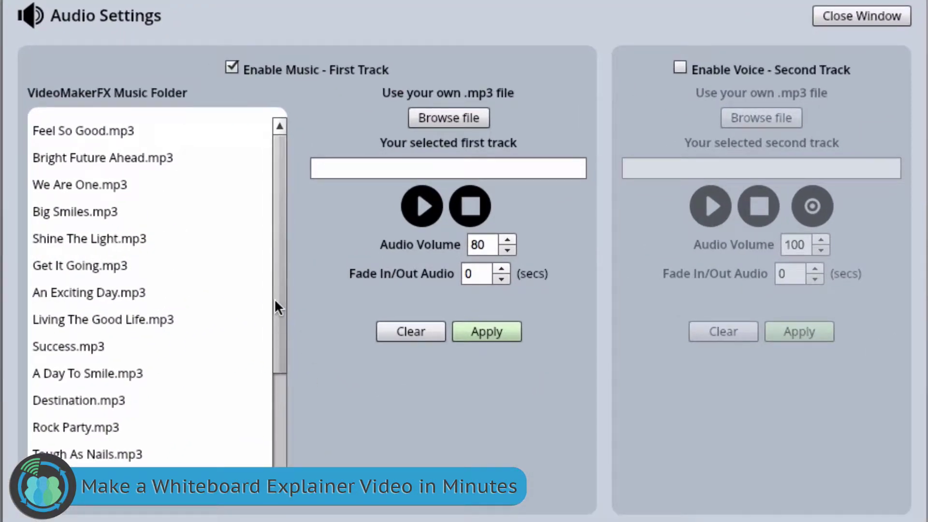
pyautogui.moveTo(274, 307); pyautogui.dragTo(263, 286)
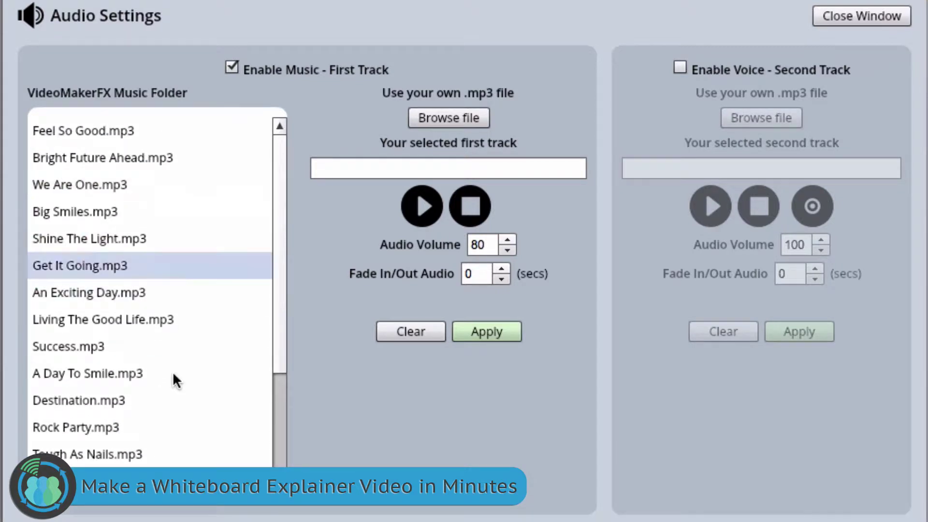
pyautogui.scroll(-2, 173, 375)
pyautogui.scroll(2, 172, 394)
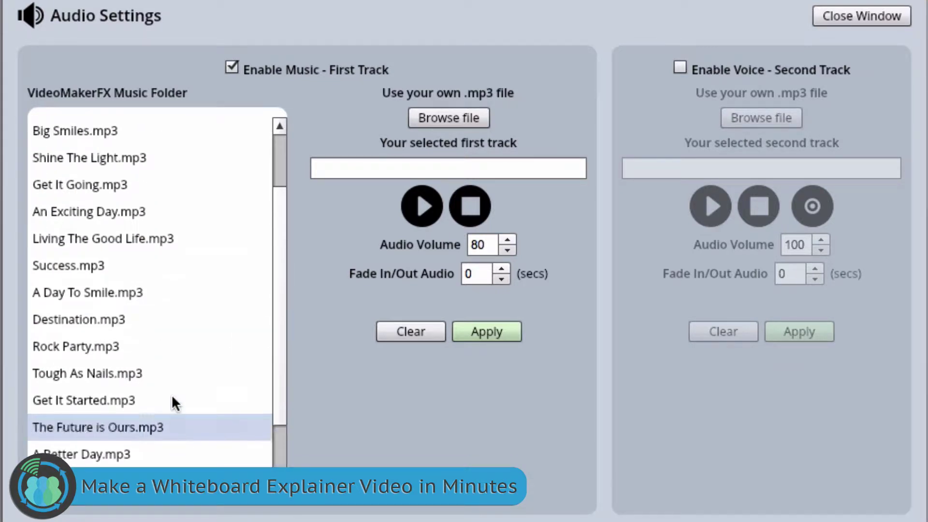
pyautogui.click(167, 373)
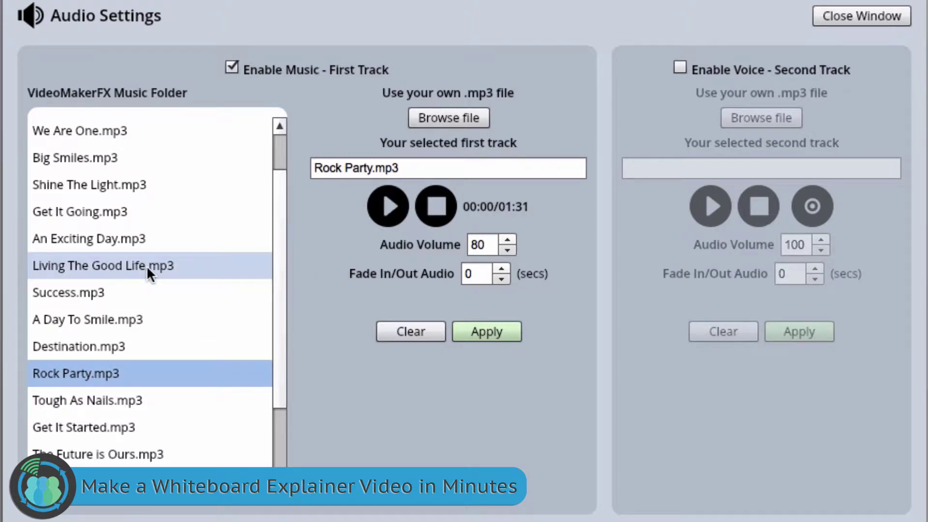
pyautogui.click(129, 220)
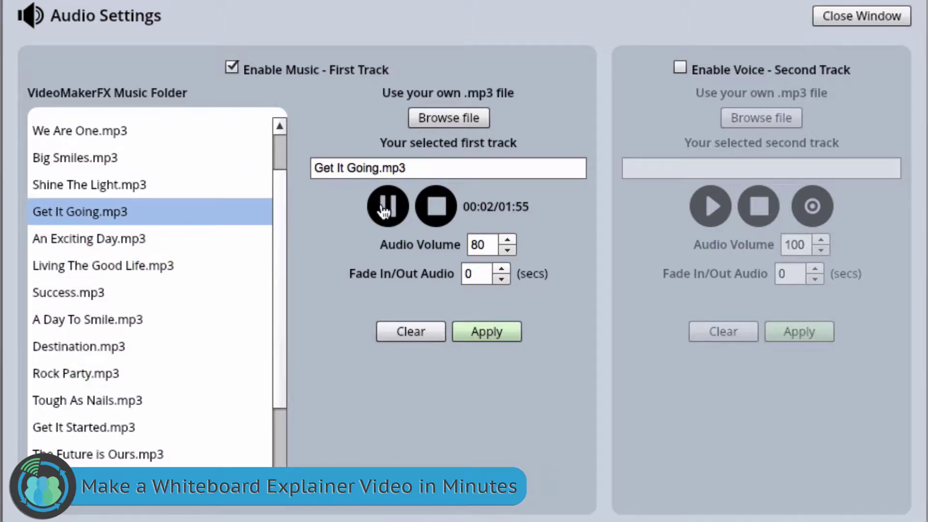
pyautogui.click(385, 209)
pyautogui.click(498, 333)
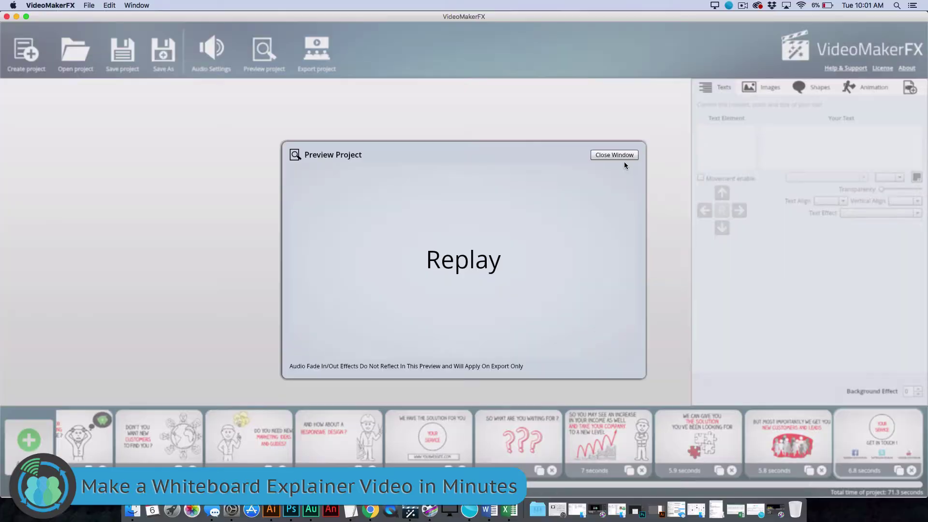
# Close the finished preview and delete the 'So what are you waiting for?' slide.
pyautogui.click(613, 155)
pyautogui.click(240, 430)
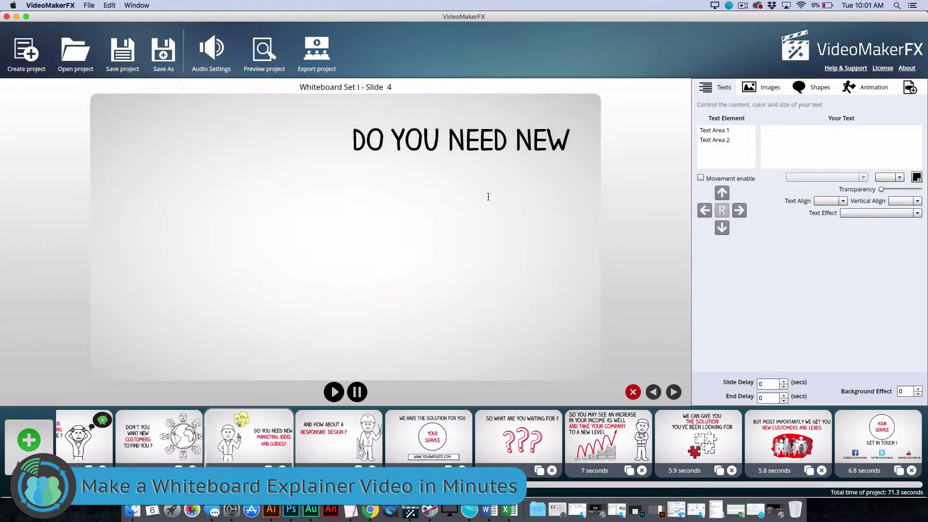
pyautogui.click(714, 130)
pyautogui.click(820, 129)
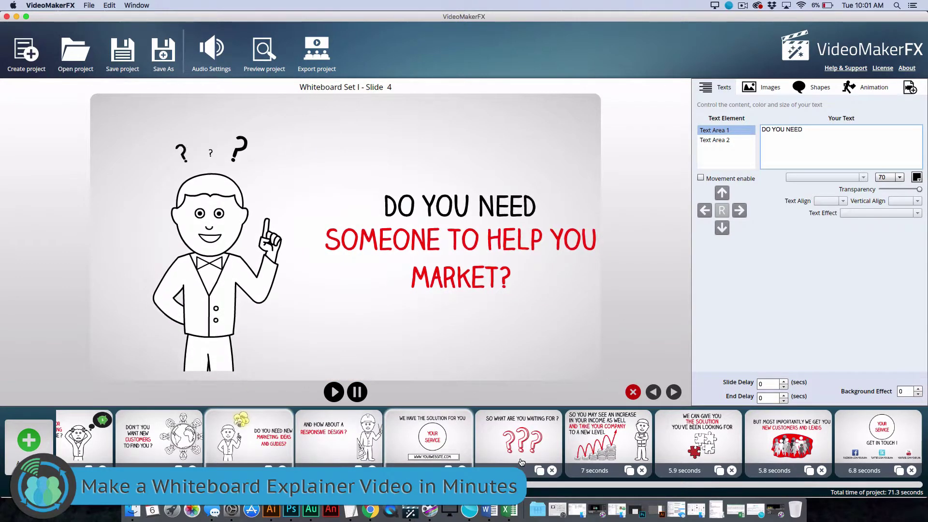
pyautogui.click(556, 470)
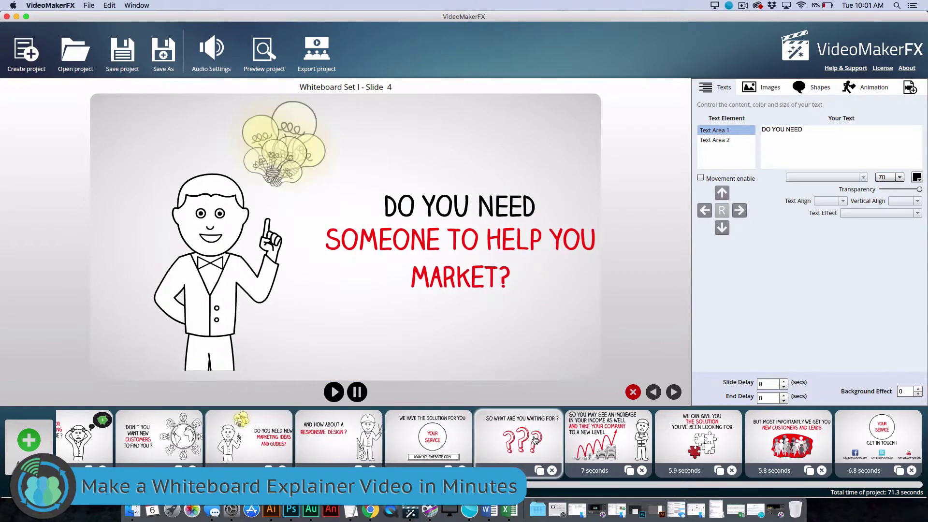
pyautogui.click(552, 470)
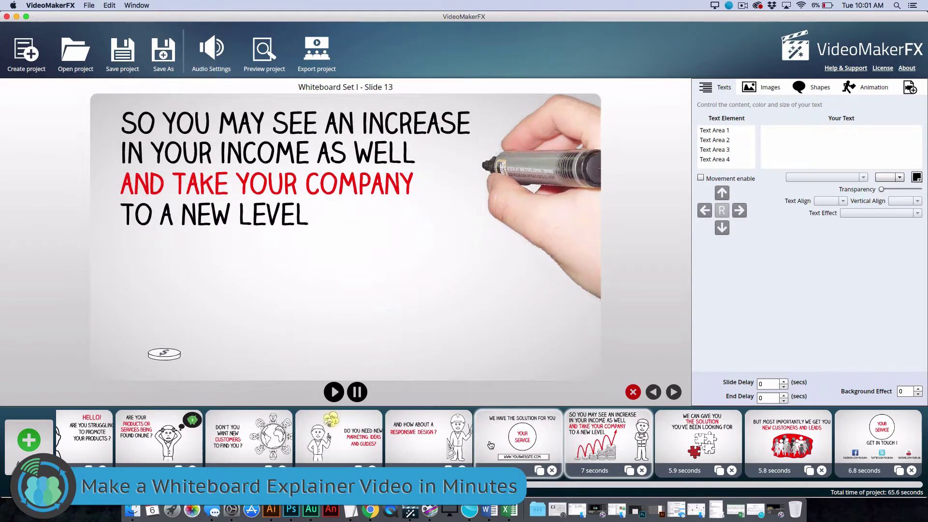
# On Slide 6, break OBR DESIGNERS onto two lines and enable movement to centre it in the circle.
pyautogui.click(517, 444)
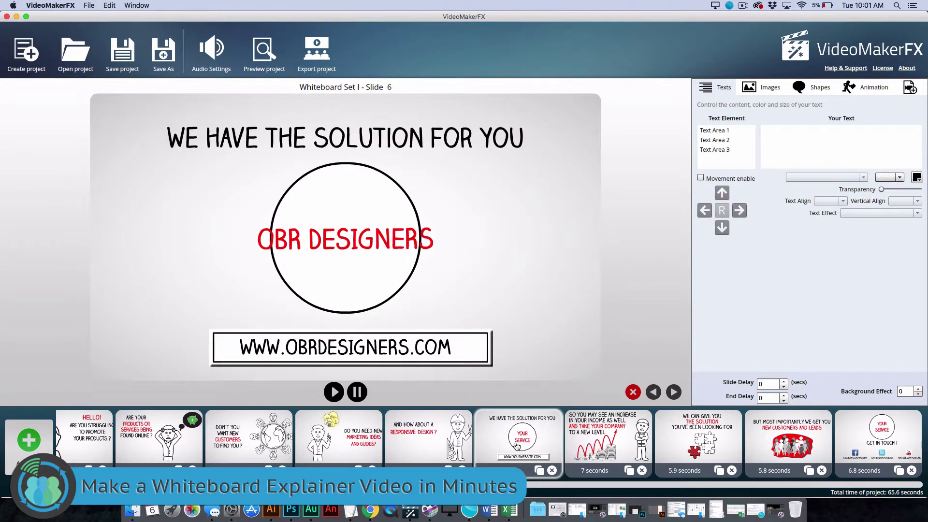
pyautogui.click(723, 133)
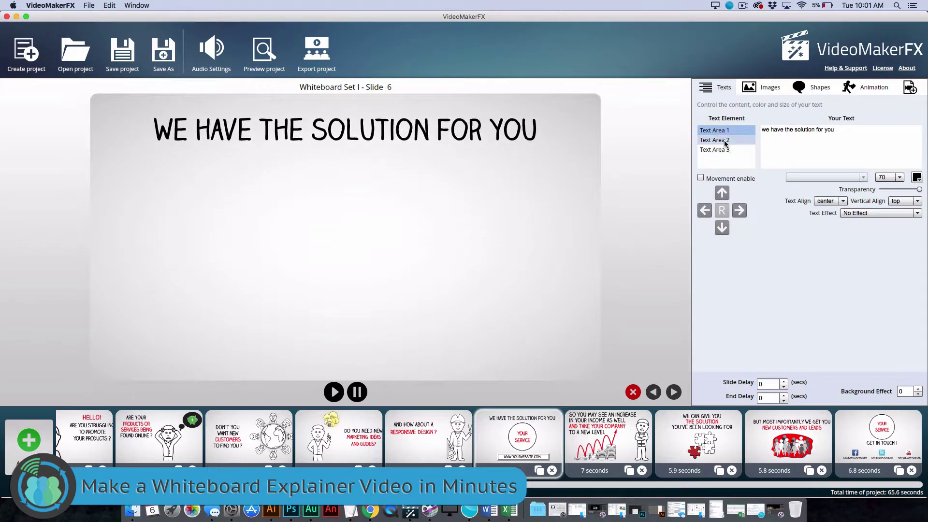
pyautogui.click(777, 129)
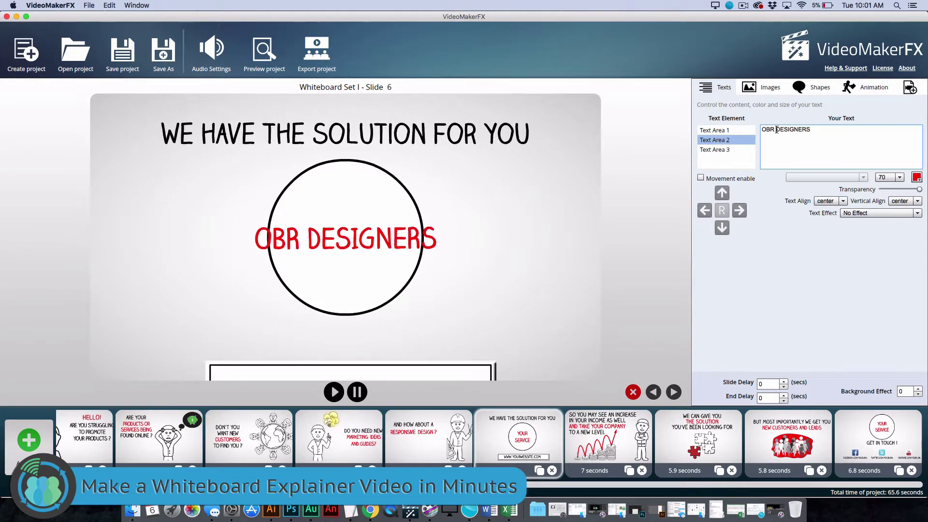
pyautogui.press('BackSpace')
pyautogui.press('Return')
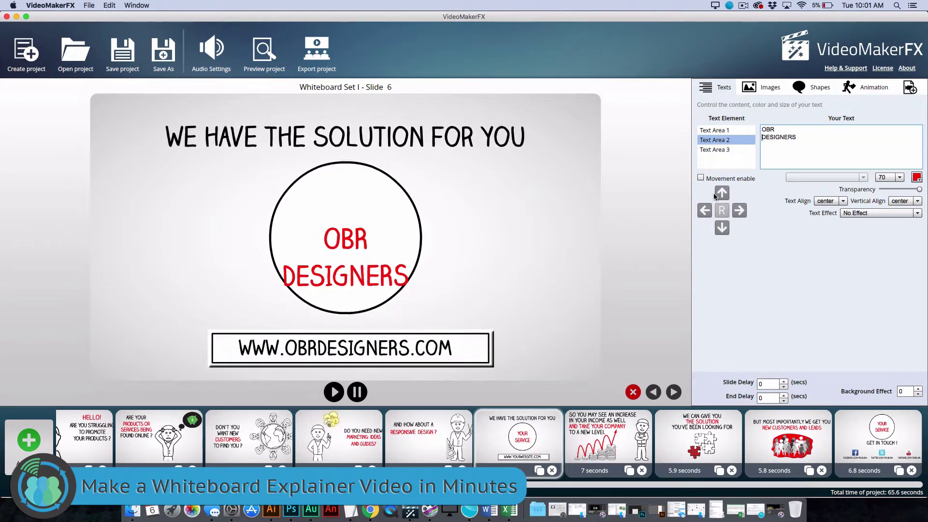
pyautogui.click(701, 178)
pyautogui.click(725, 214)
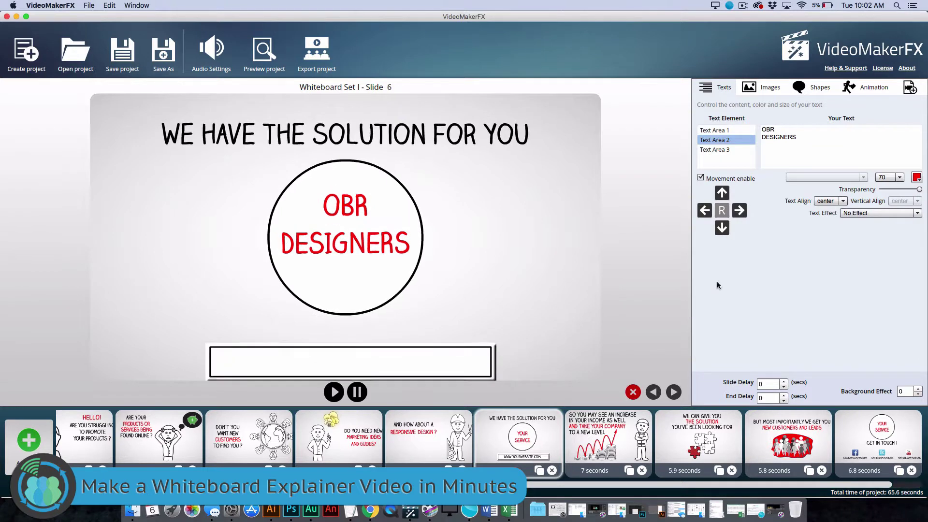
# Scroll to the closing Get in Touch slide and select its OBR WEB DESIGNERS title.
pyautogui.hscroll(-2, 754, 448)
pyautogui.click(674, 392)
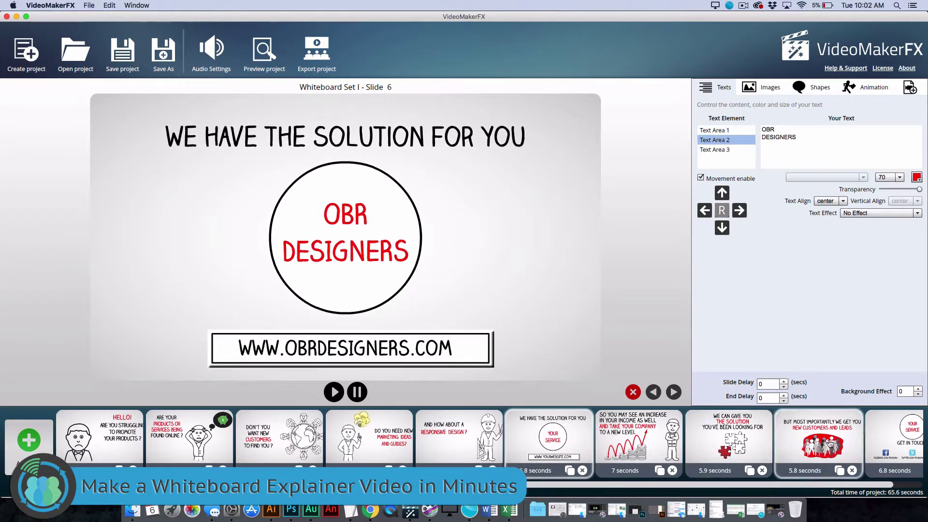
pyautogui.click(674, 392)
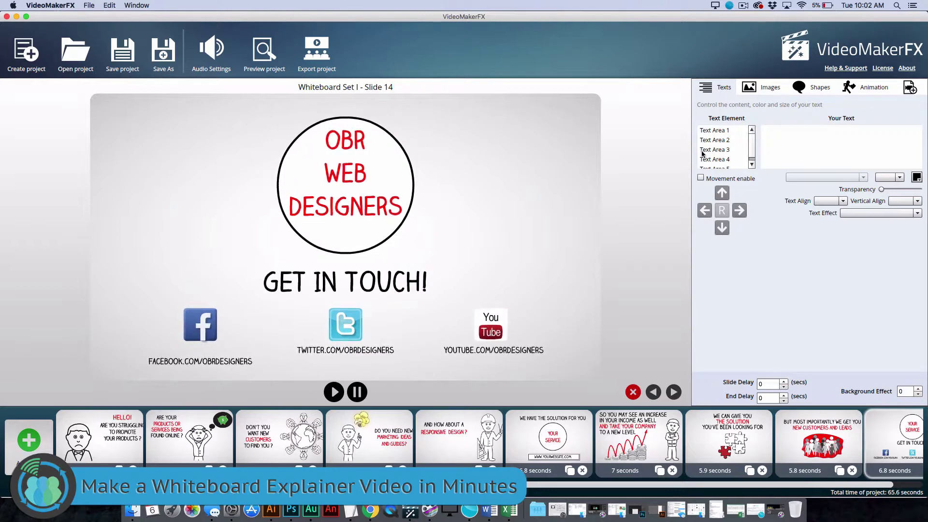
pyautogui.click(724, 139)
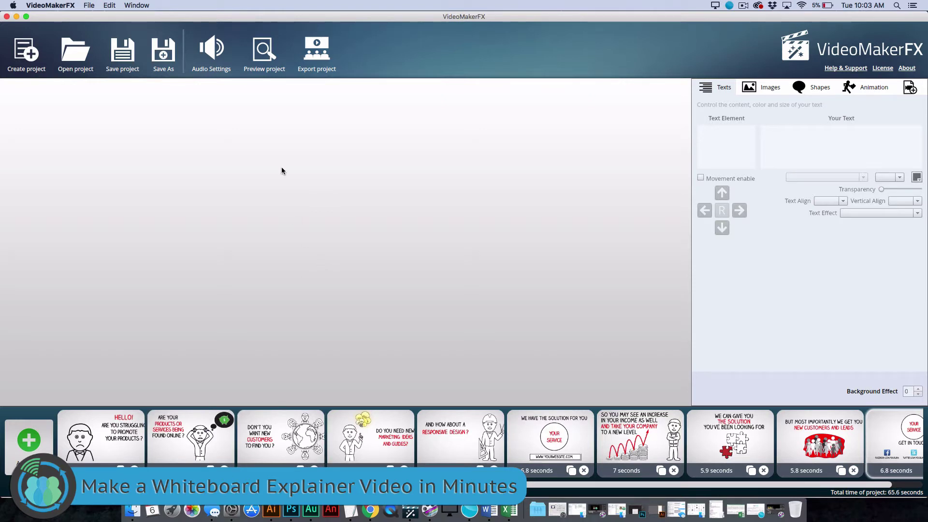
# Open the MP4 export for Web Design.mp4 on the Desktop, keeping 1280 x 720 (HD) size.
pyautogui.click(319, 52)
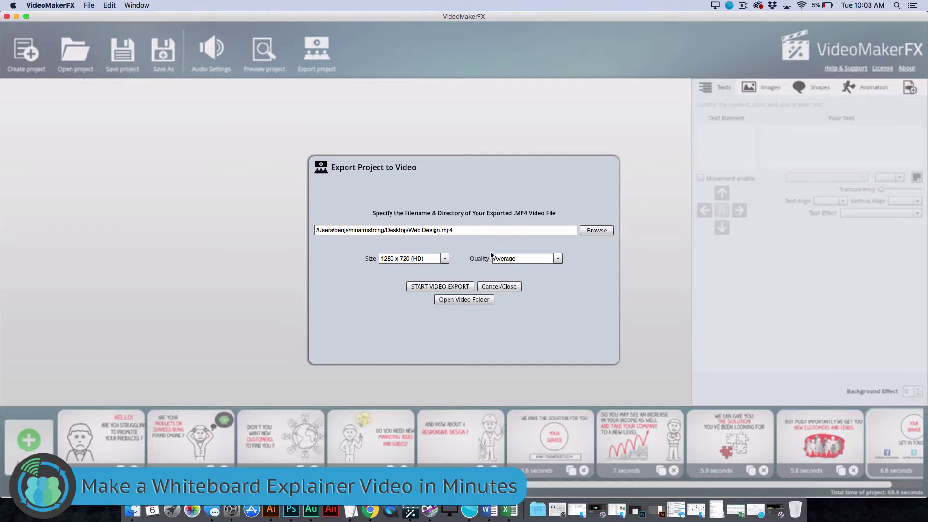
pyautogui.click(444, 258)
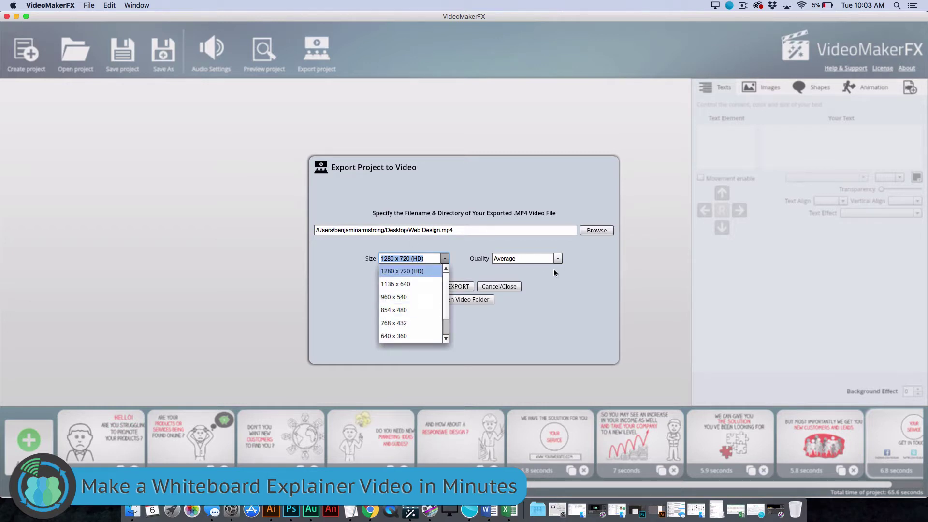
pyautogui.click(578, 290)
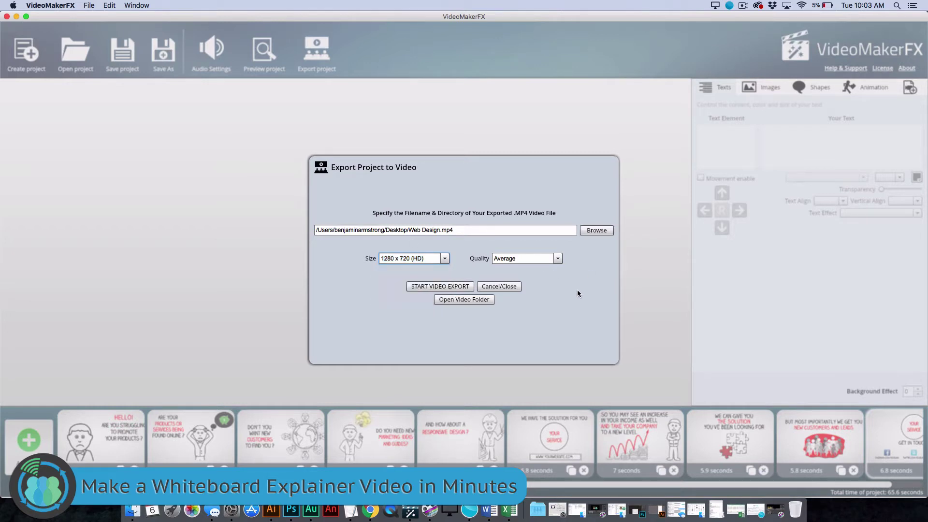